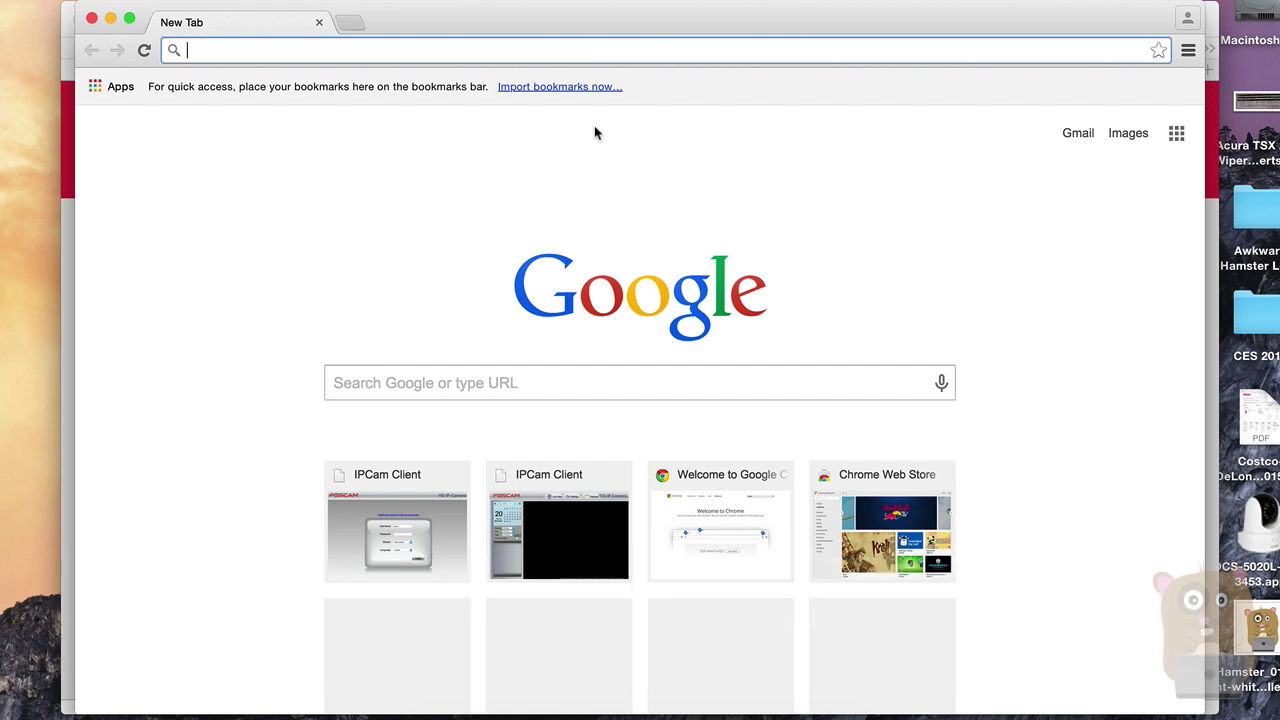
Open the About page of Google Chrome to check the browser version
click(251, 171)
click(45, 1)
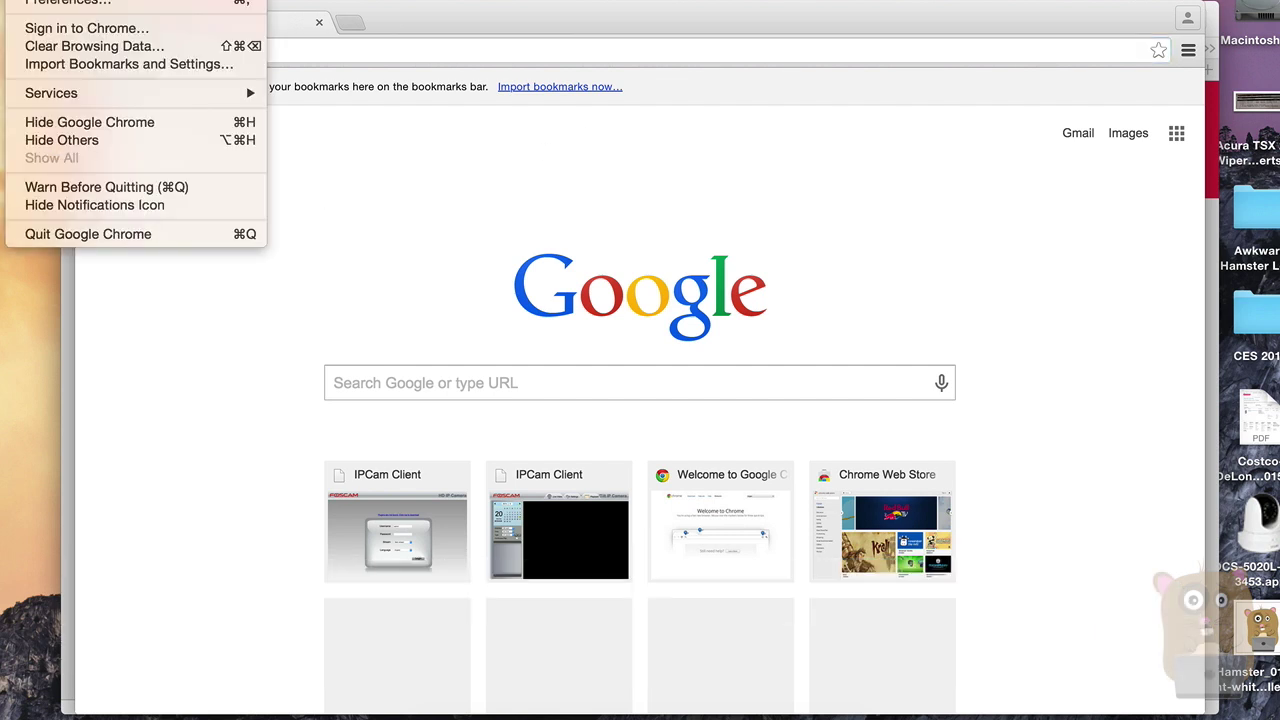
click(70, 2)
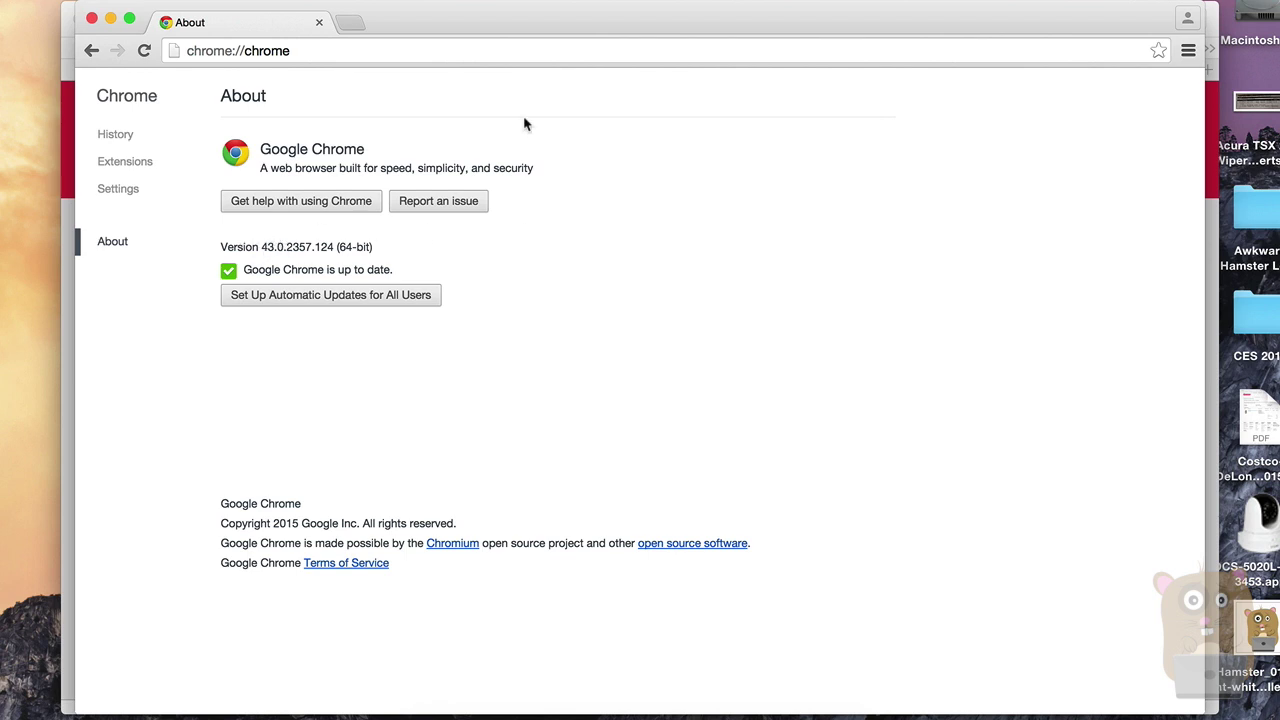
Open the IP camera's login page at 192.168.1.15:88
click(549, 54)
text(192.168.1.15:88)
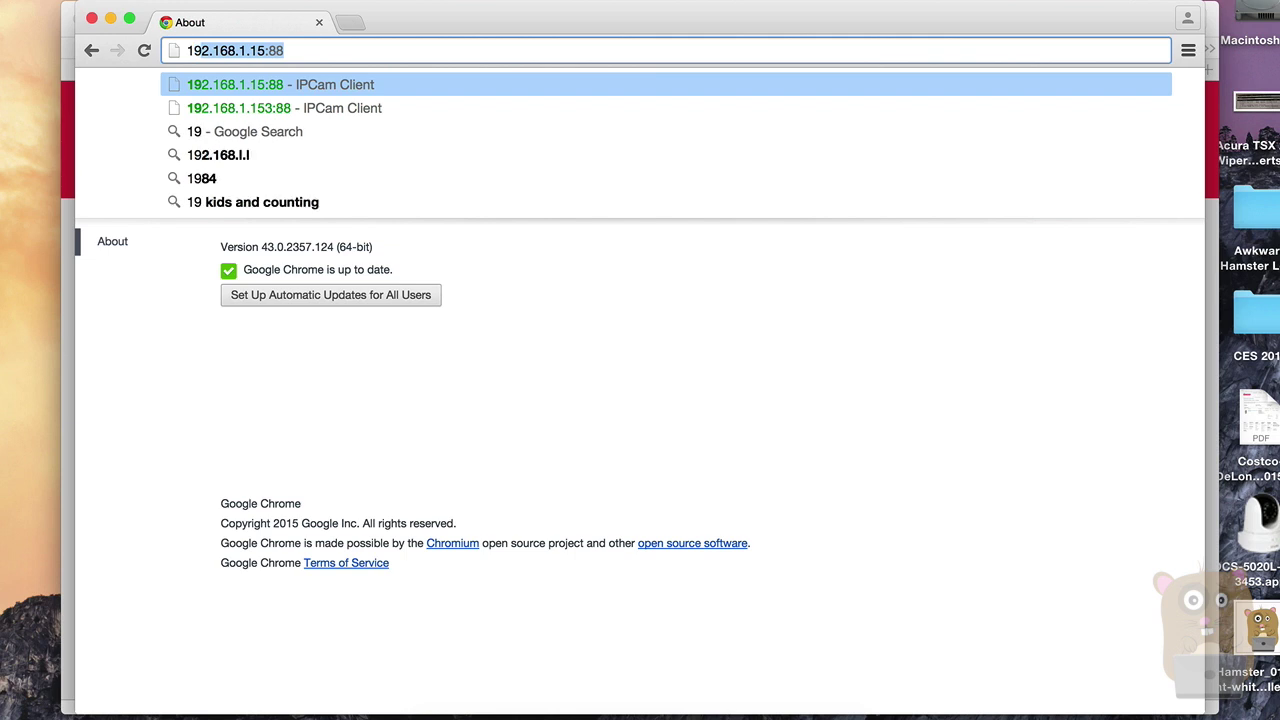
key(Return)
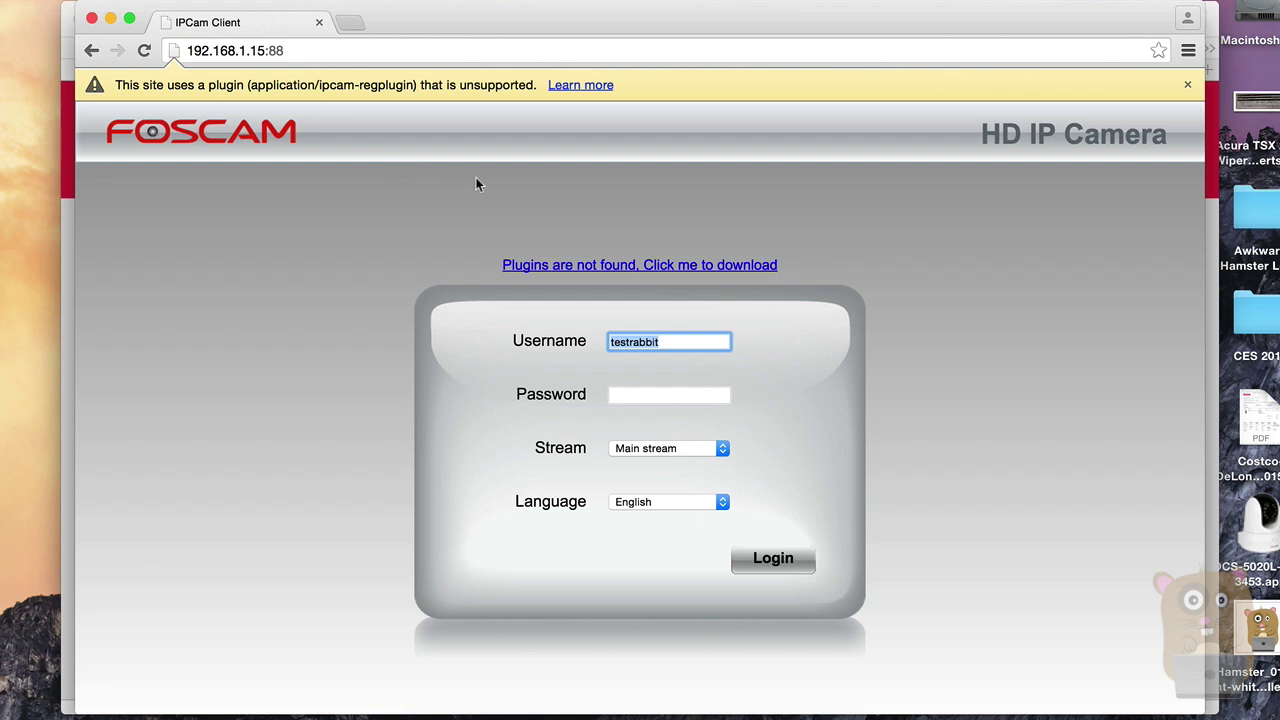
Try to log in to the camera with the account password, and download the missing plugin from the login page
click(623, 229)
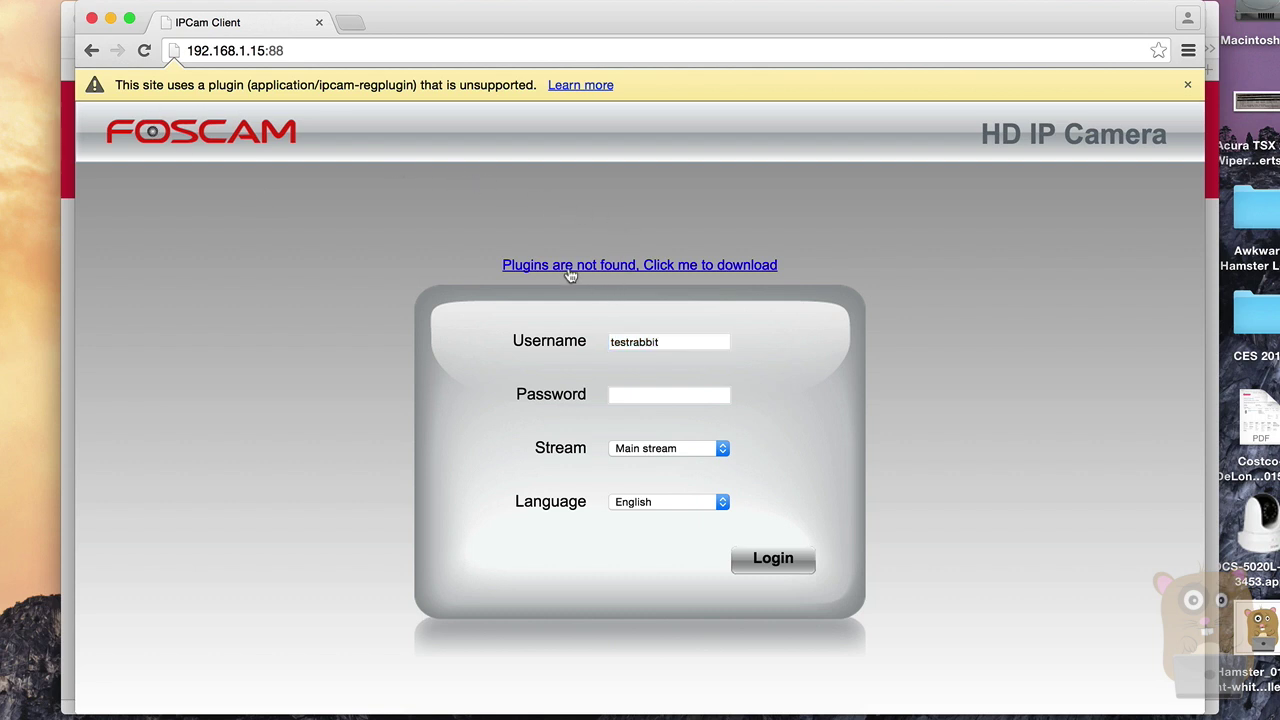
click(664, 399)
text(a)
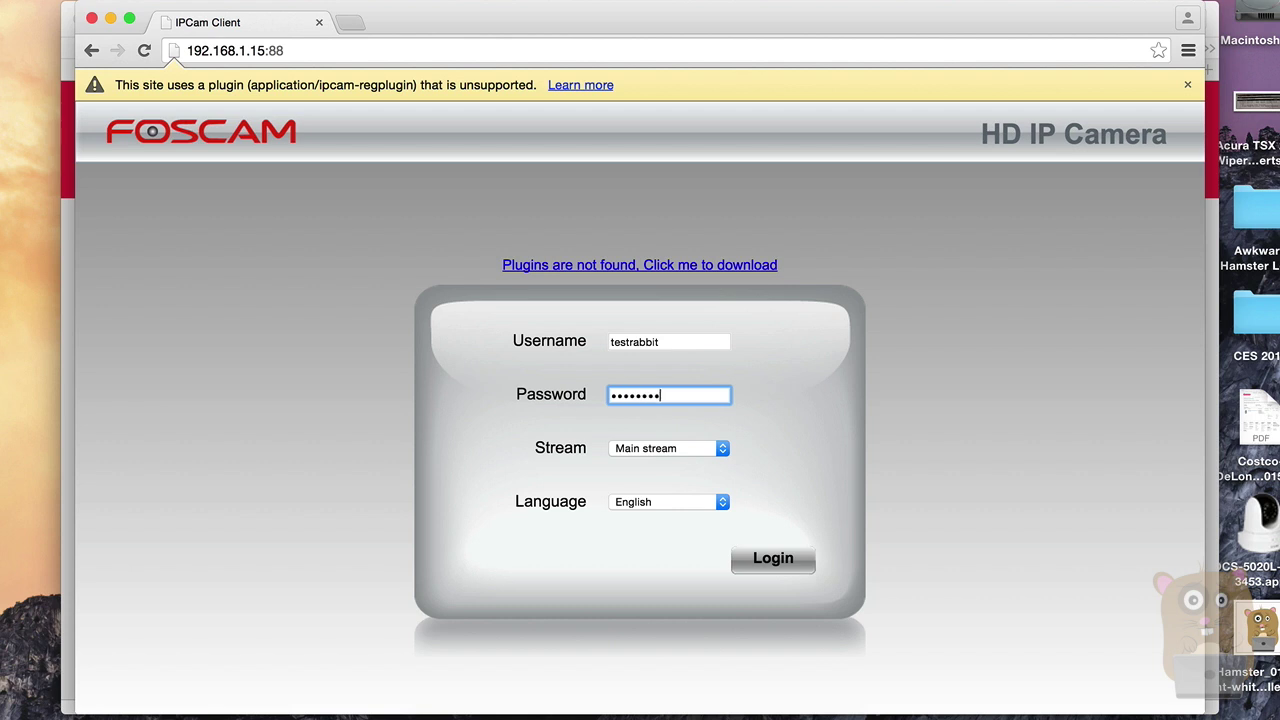
key(Return)
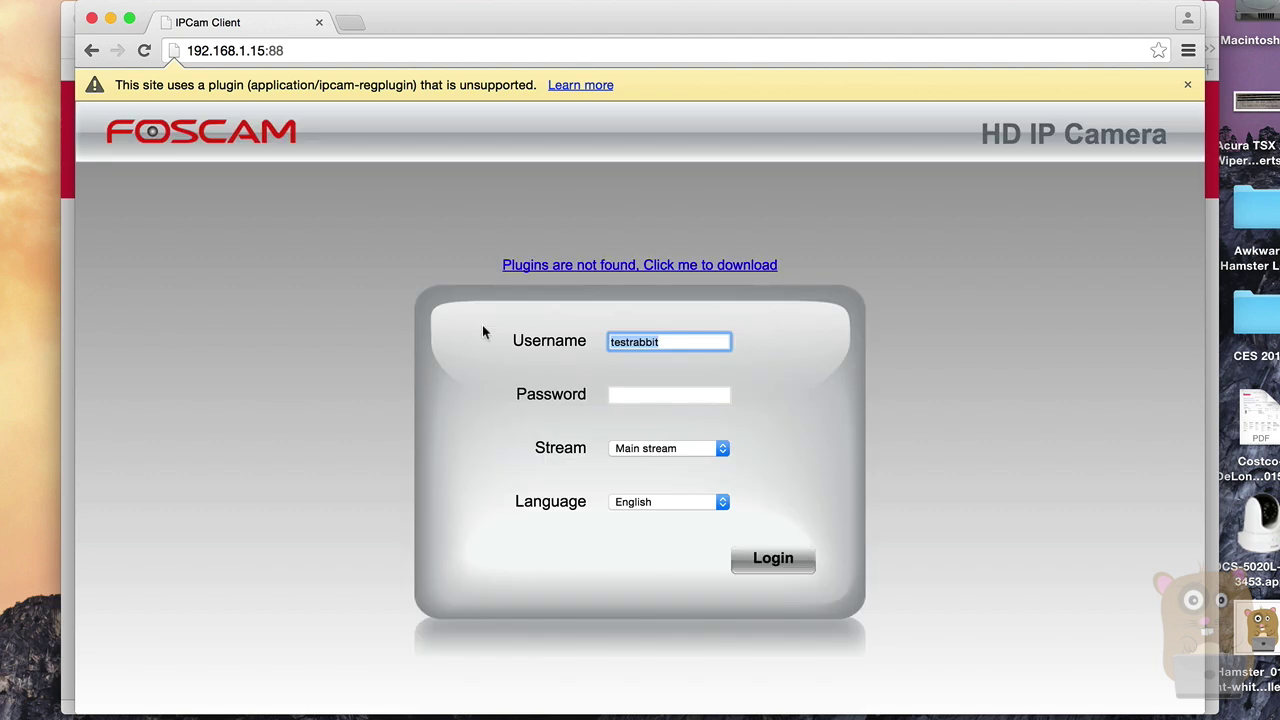
click(686, 266)
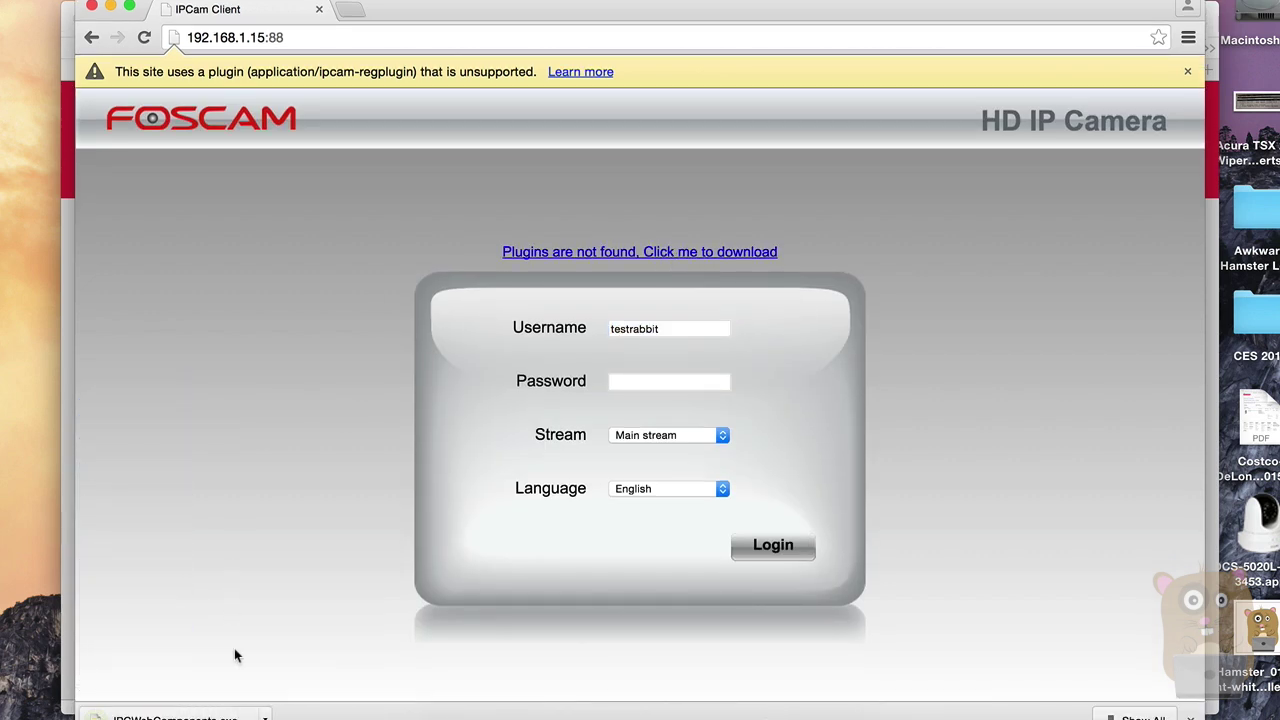
drag(322, 716, 348, 698)
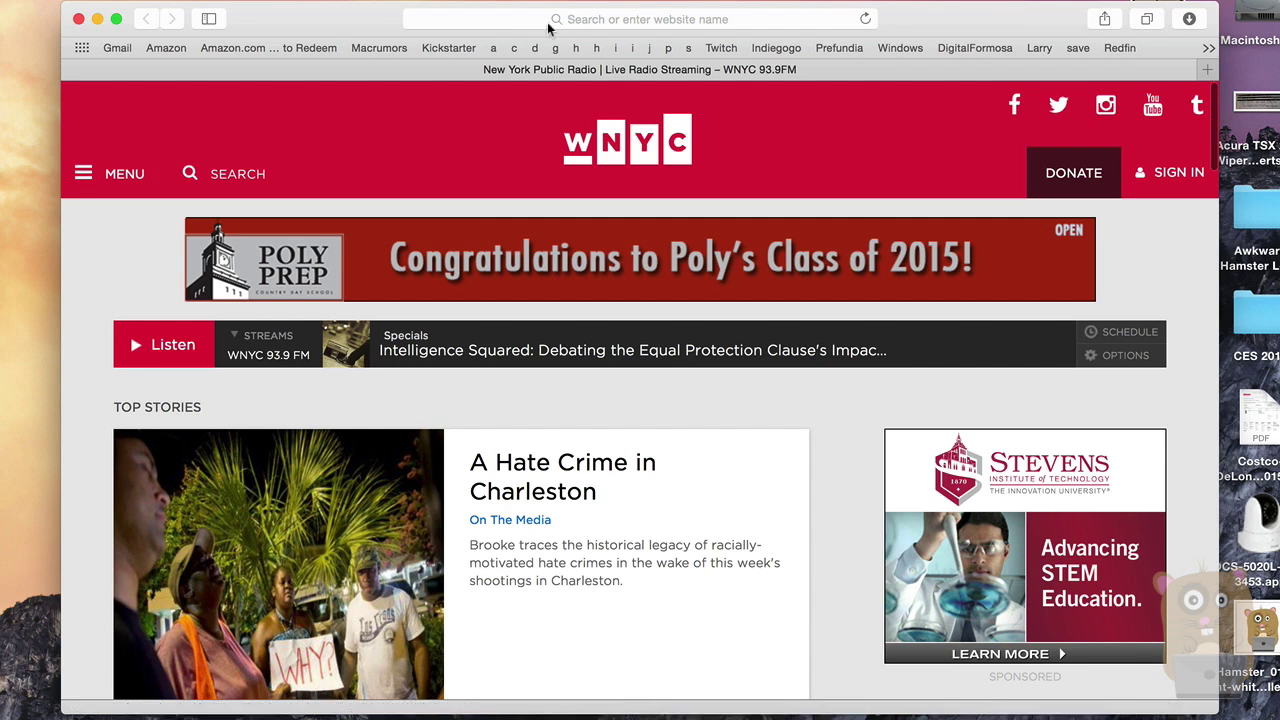
Switch to Safari and open the IP camera's login page at 192.168.1.15:88
click(625, 18)
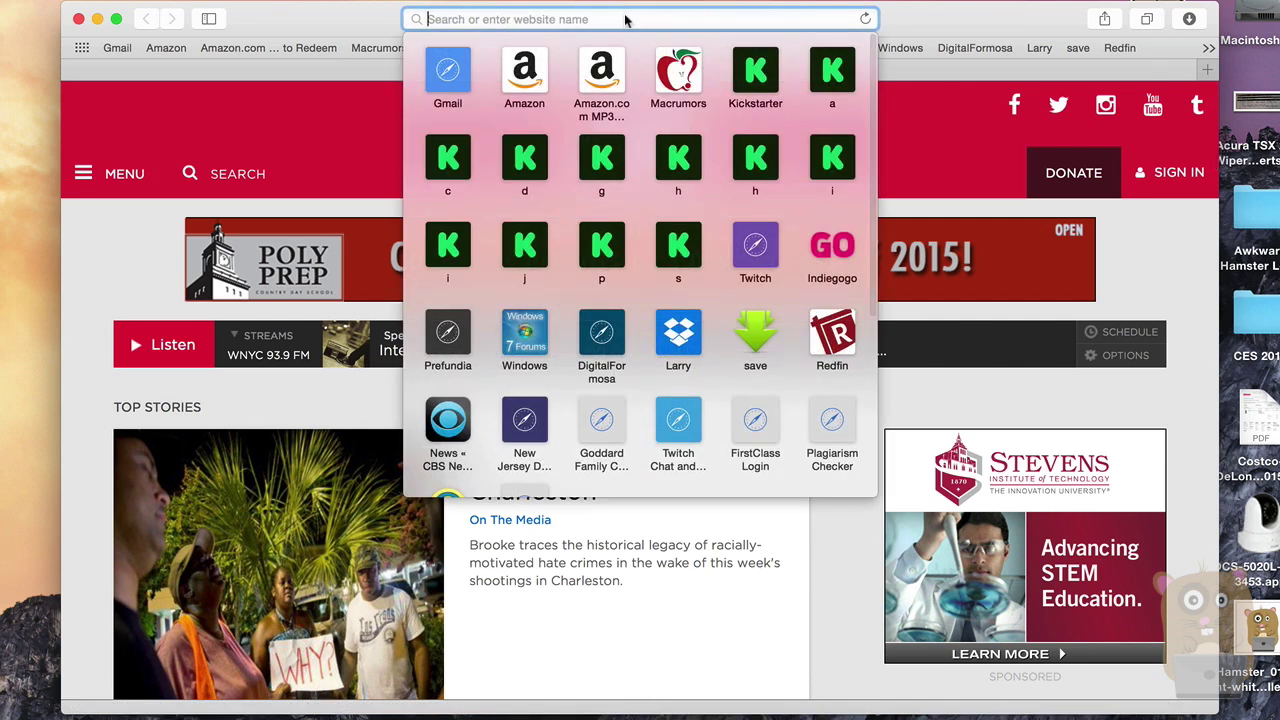
text(19)
key(Return)
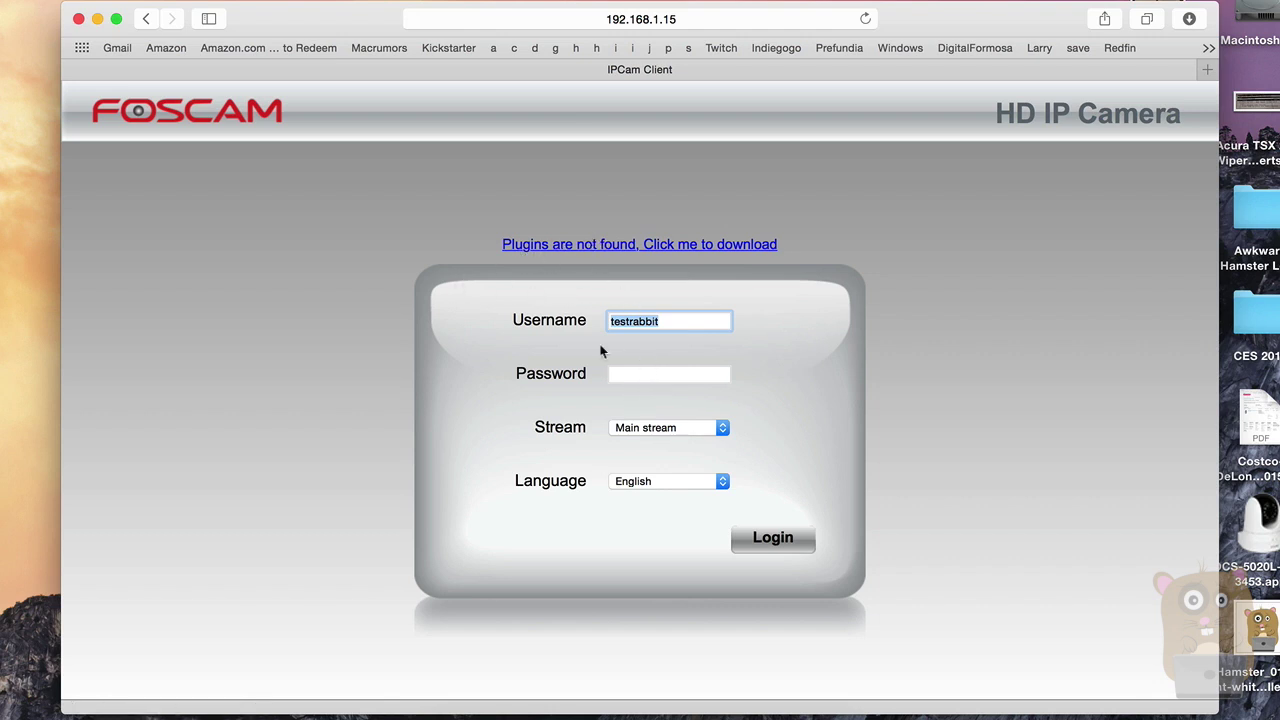
Try to log in to the camera with the account password and dismiss the plugin prompt
click(654, 376)
text(••••)
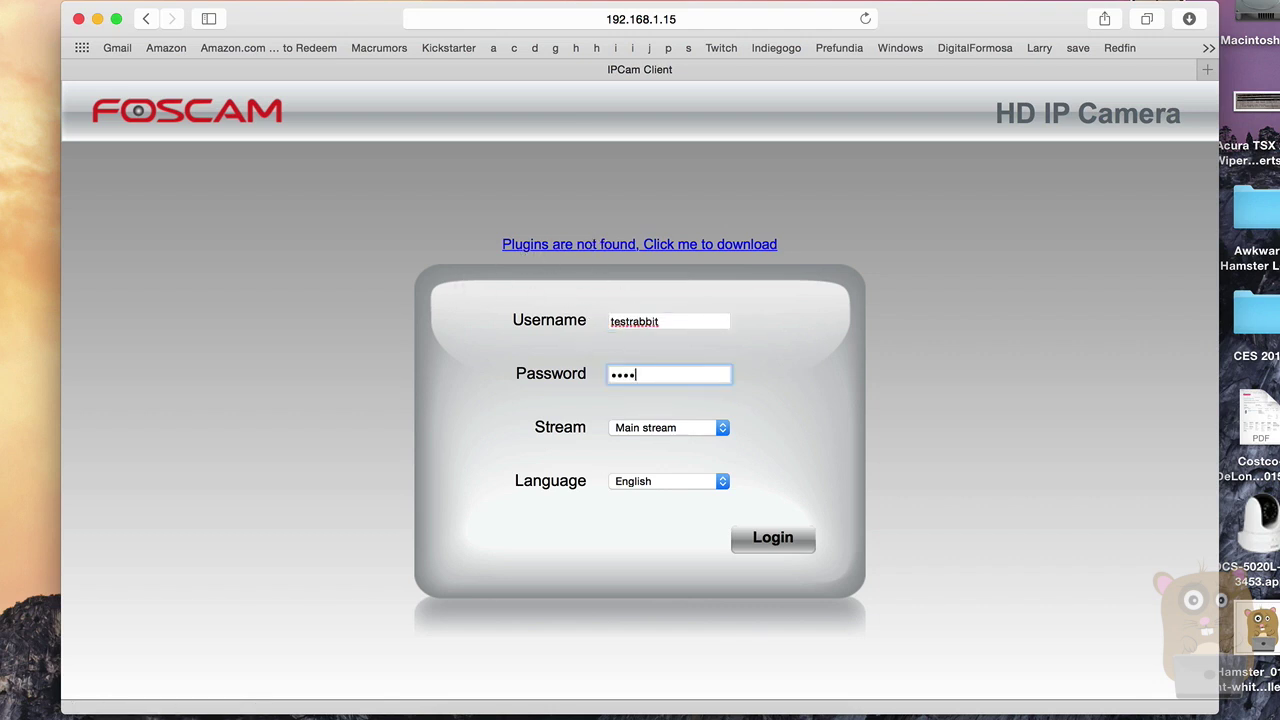
text(•)
key(Return)
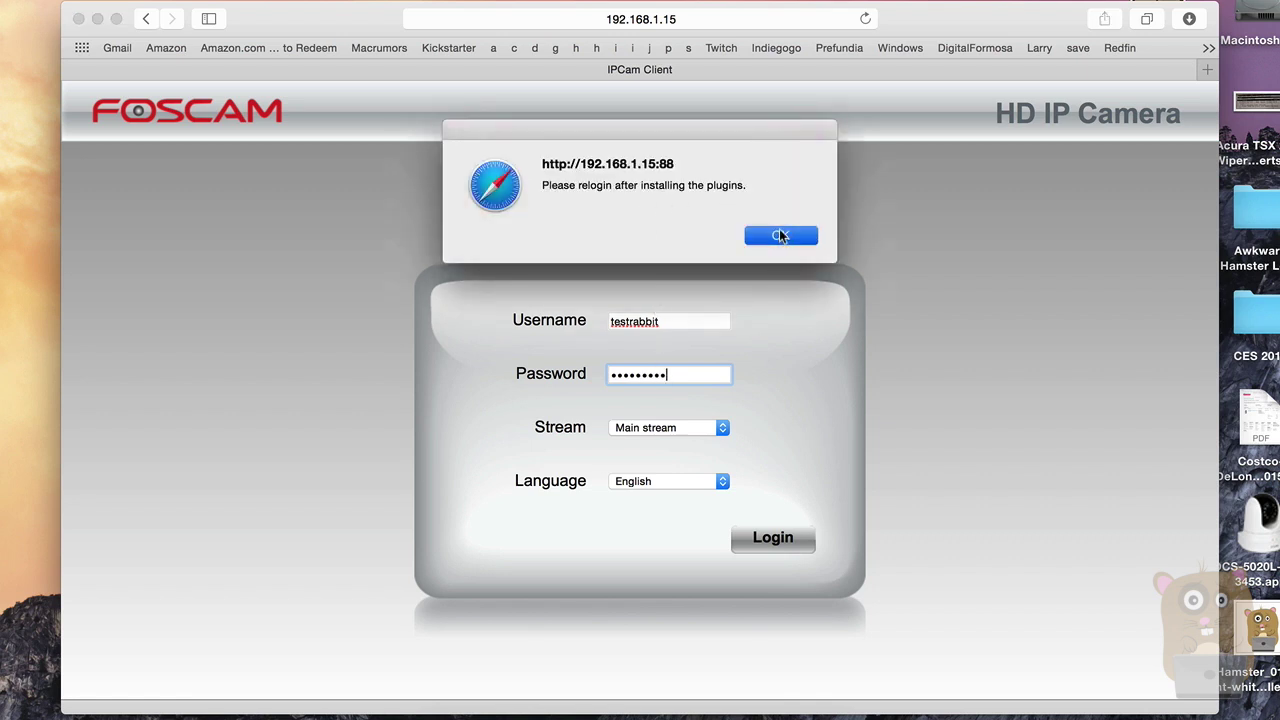
click(779, 235)
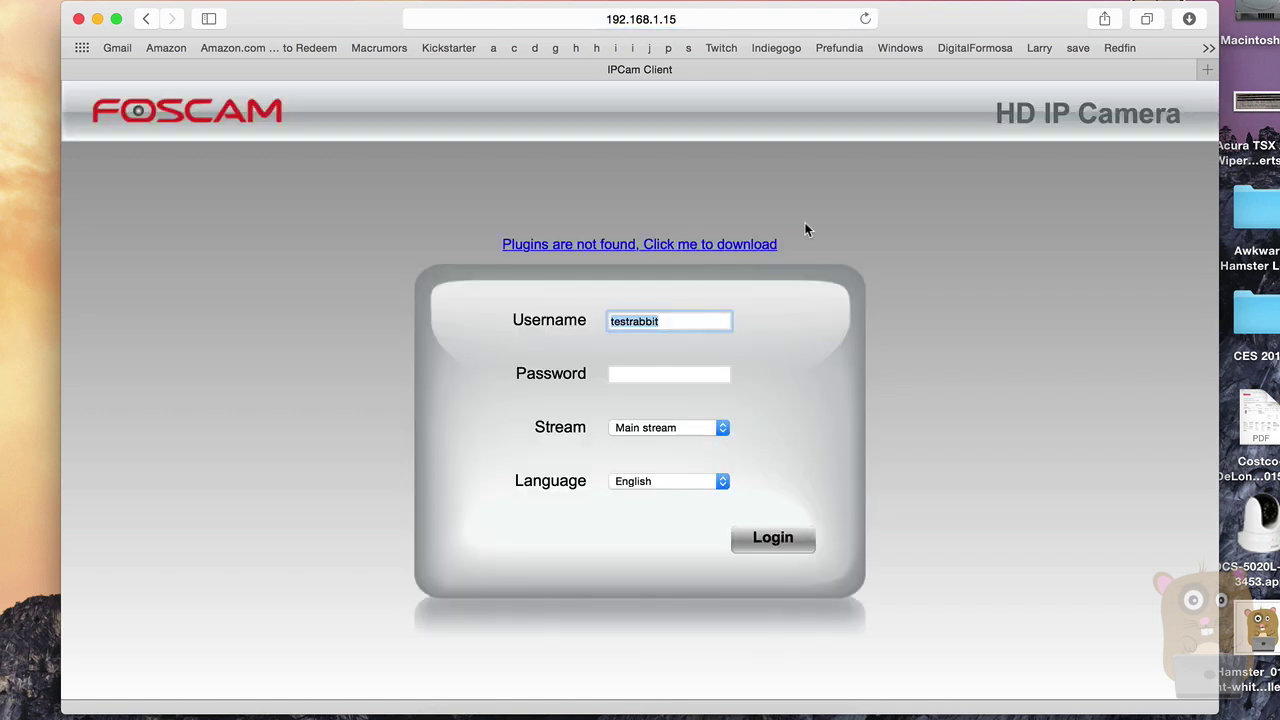
Download the missing plugin from the login page and locate plugins.pkg in Finder's Downloads folder
click(729, 185)
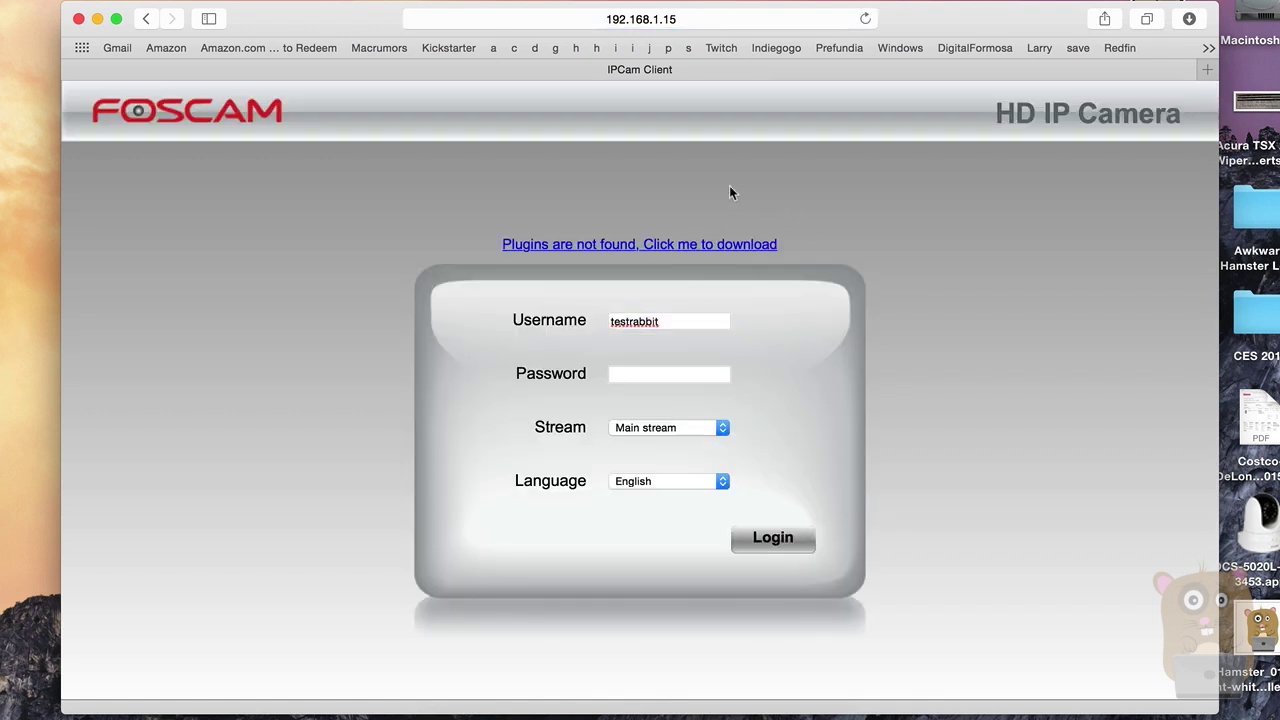
click(700, 246)
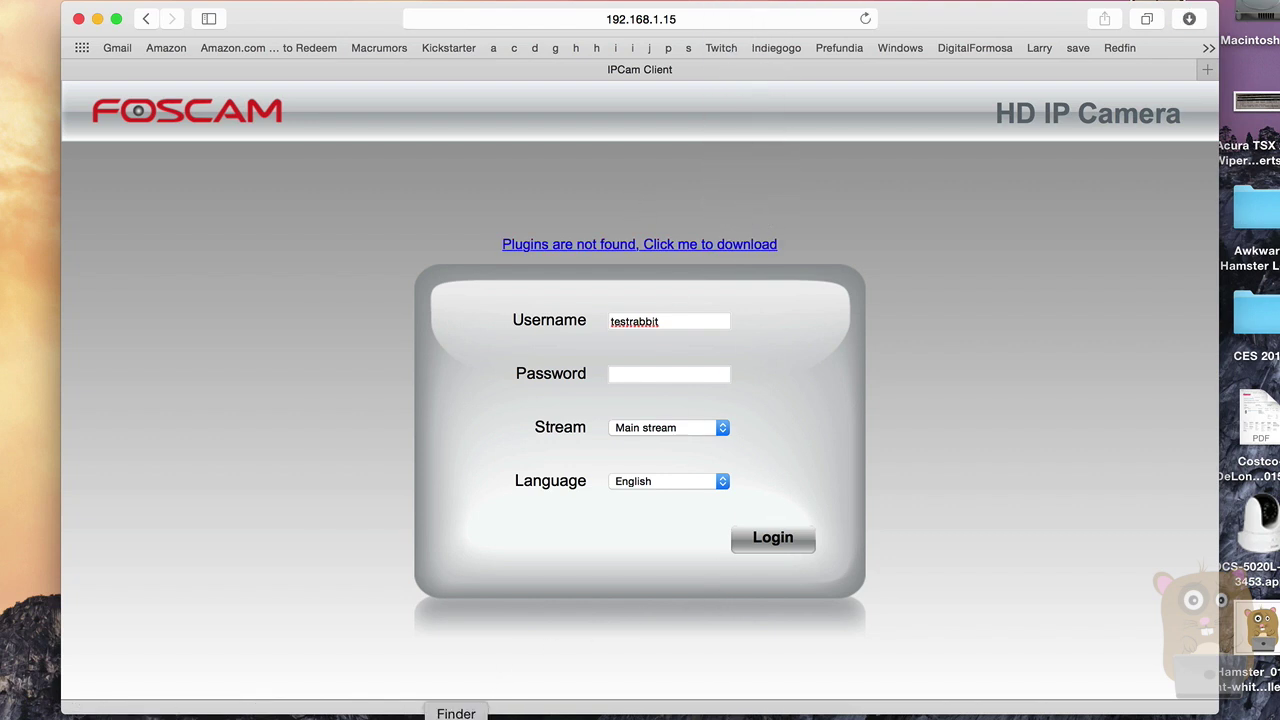
click(456, 712)
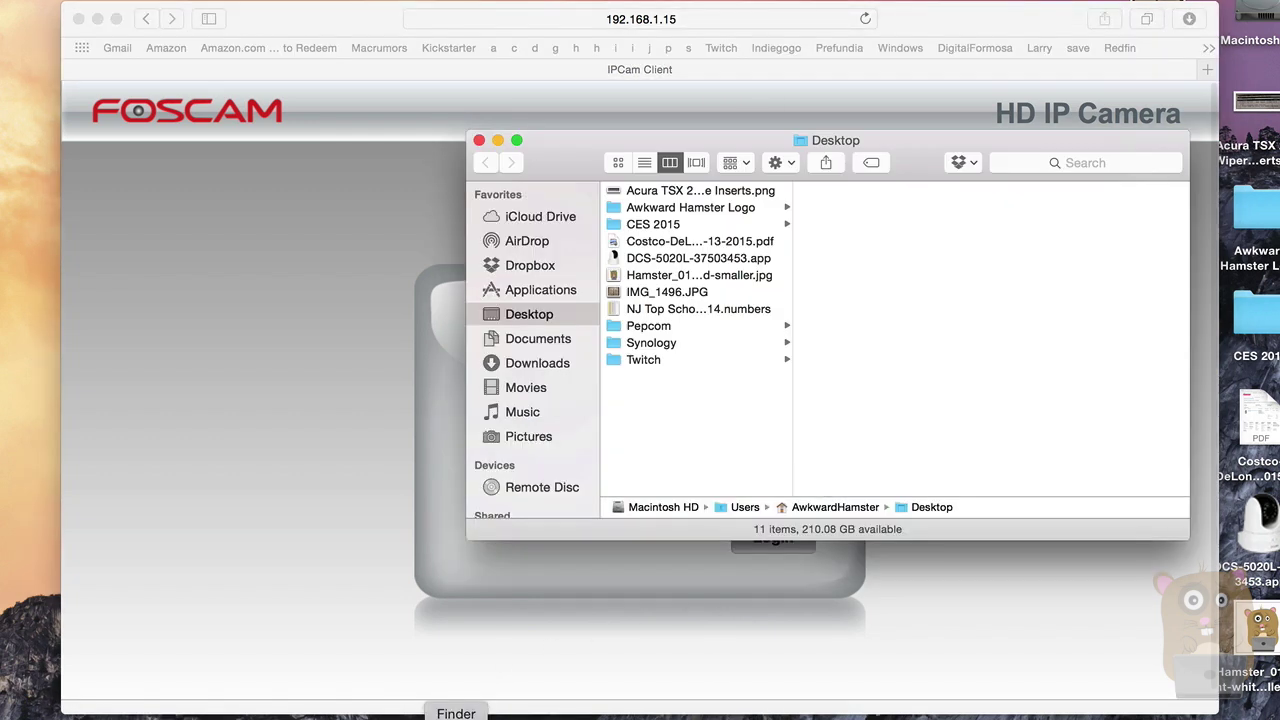
click(540, 366)
click(729, 362)
key(p)
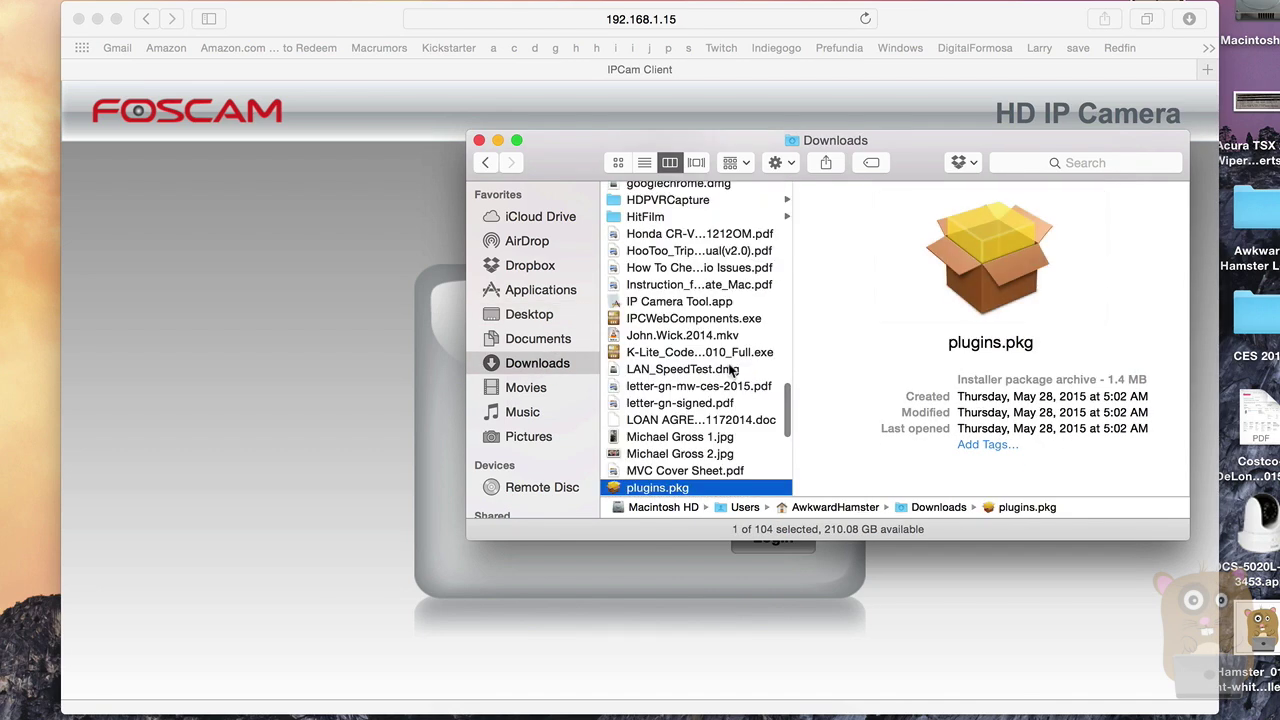
scroll(680, 350, down, 3)
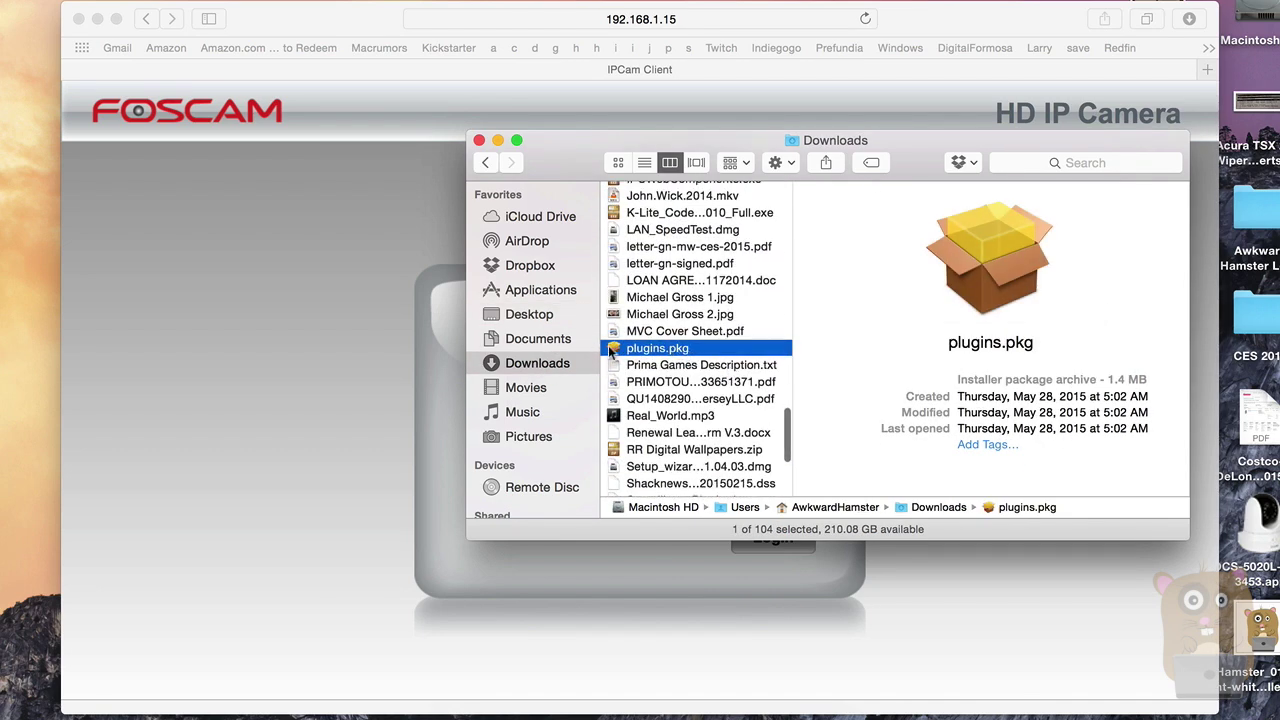
Open plugins.pkg, allowing it to run despite its unidentified developer
double_click(630, 346)
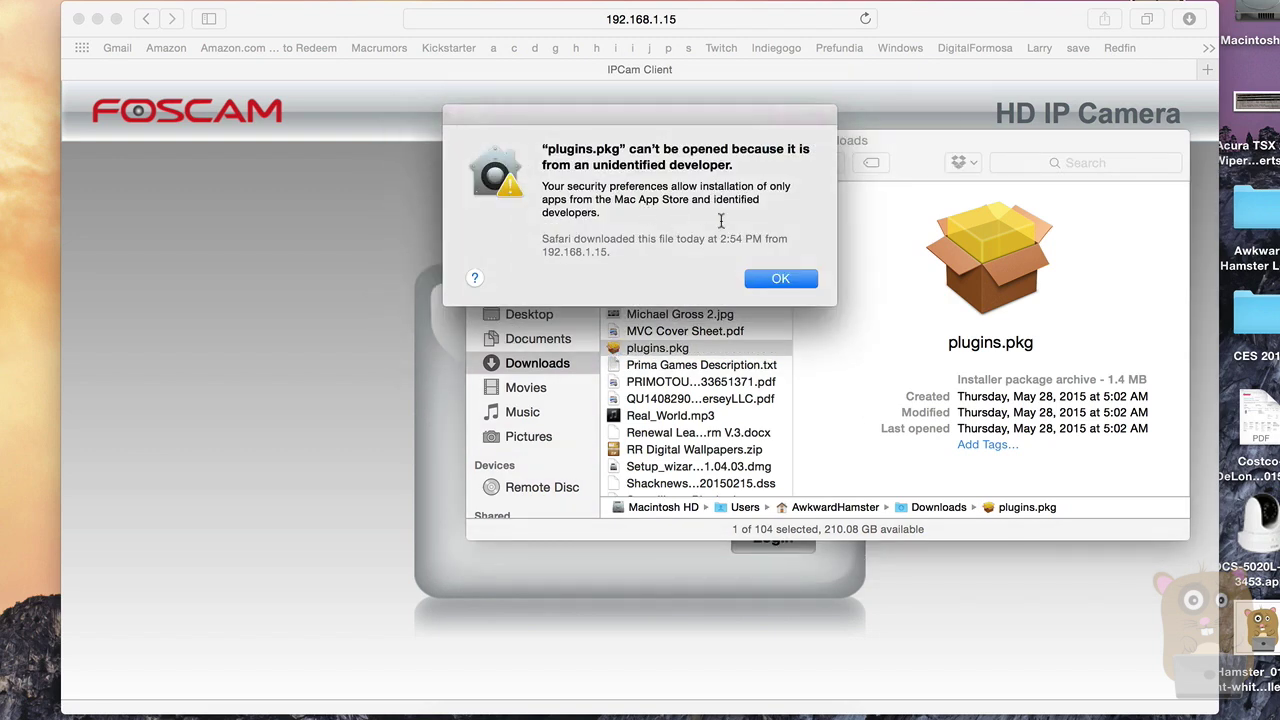
click(778, 279)
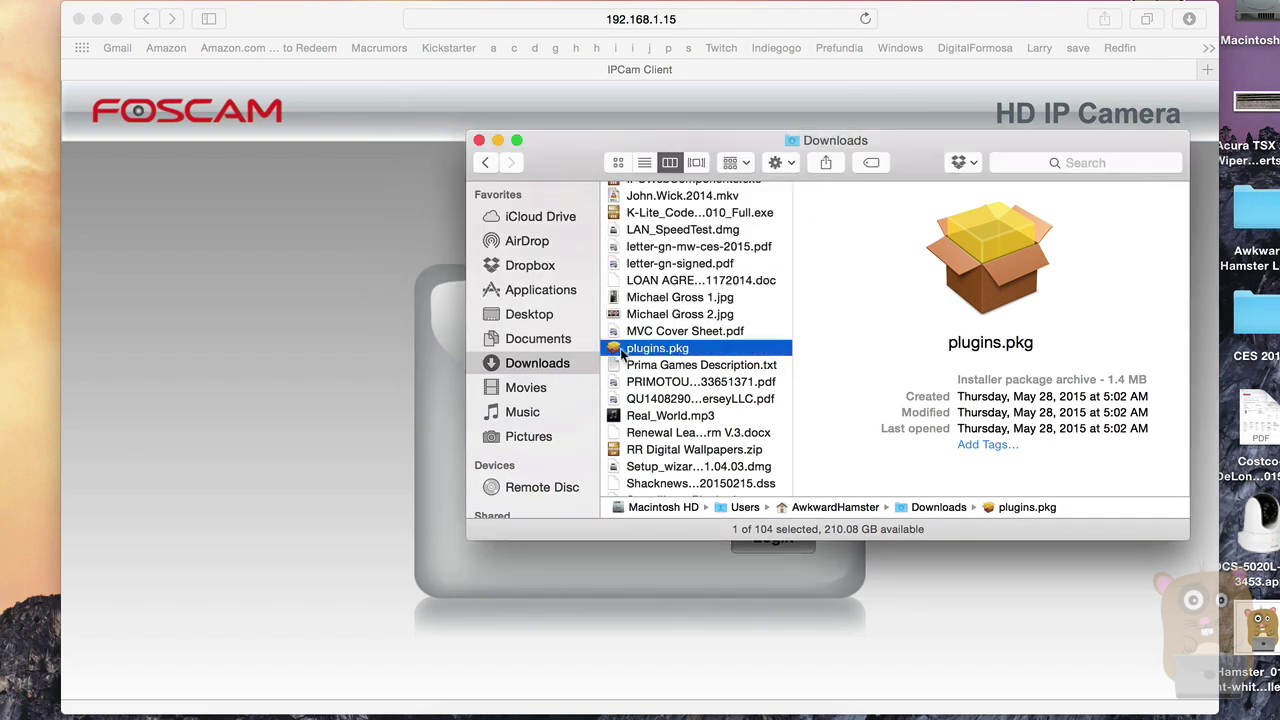
right_click(620, 350)
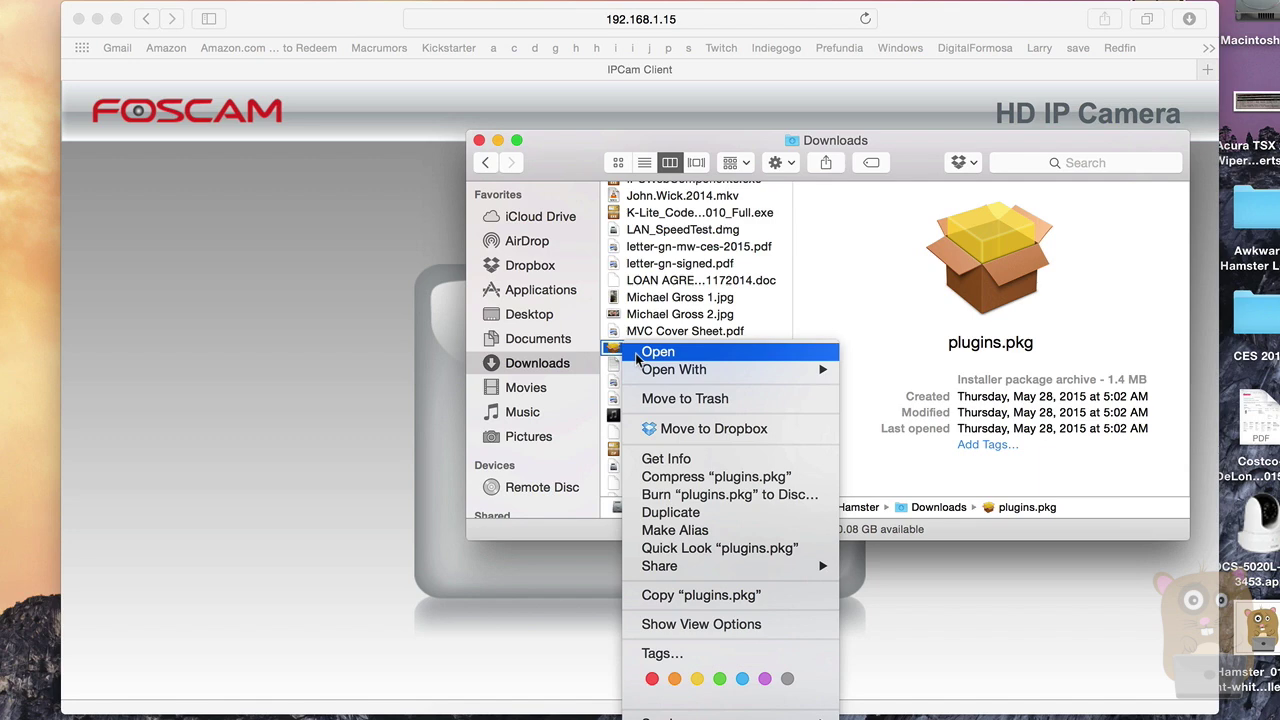
click(640, 354)
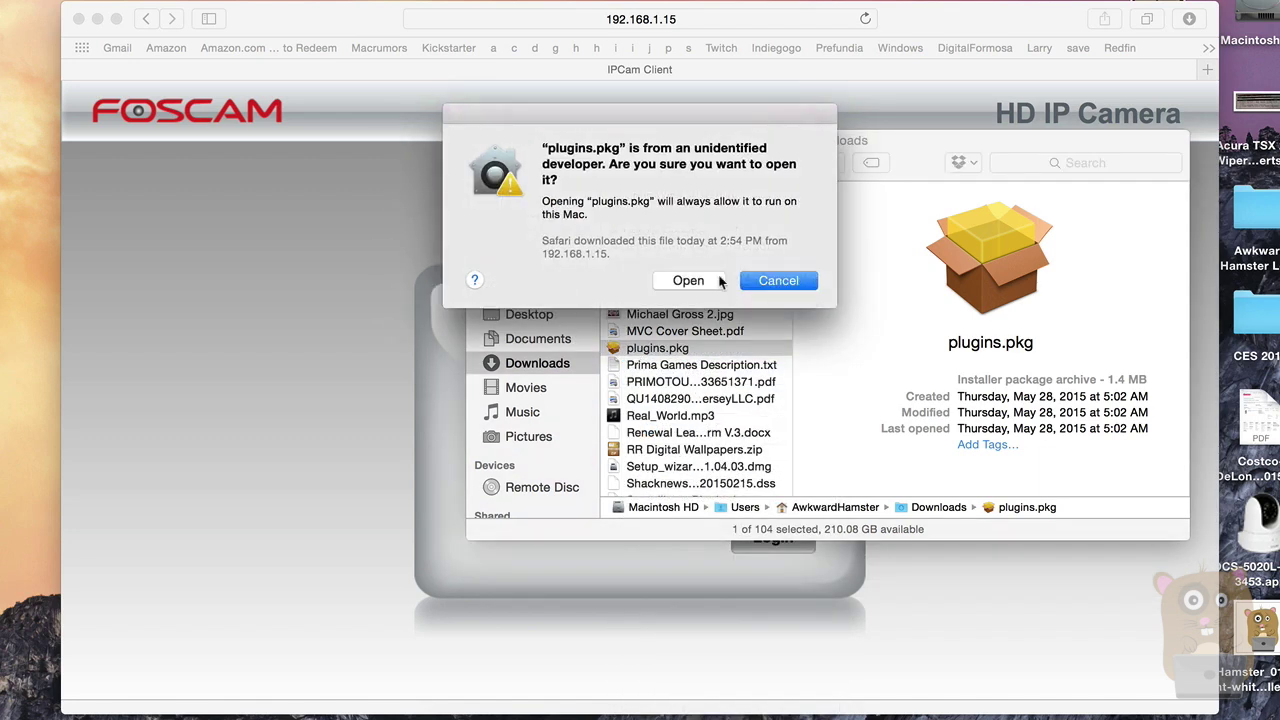
click(688, 280)
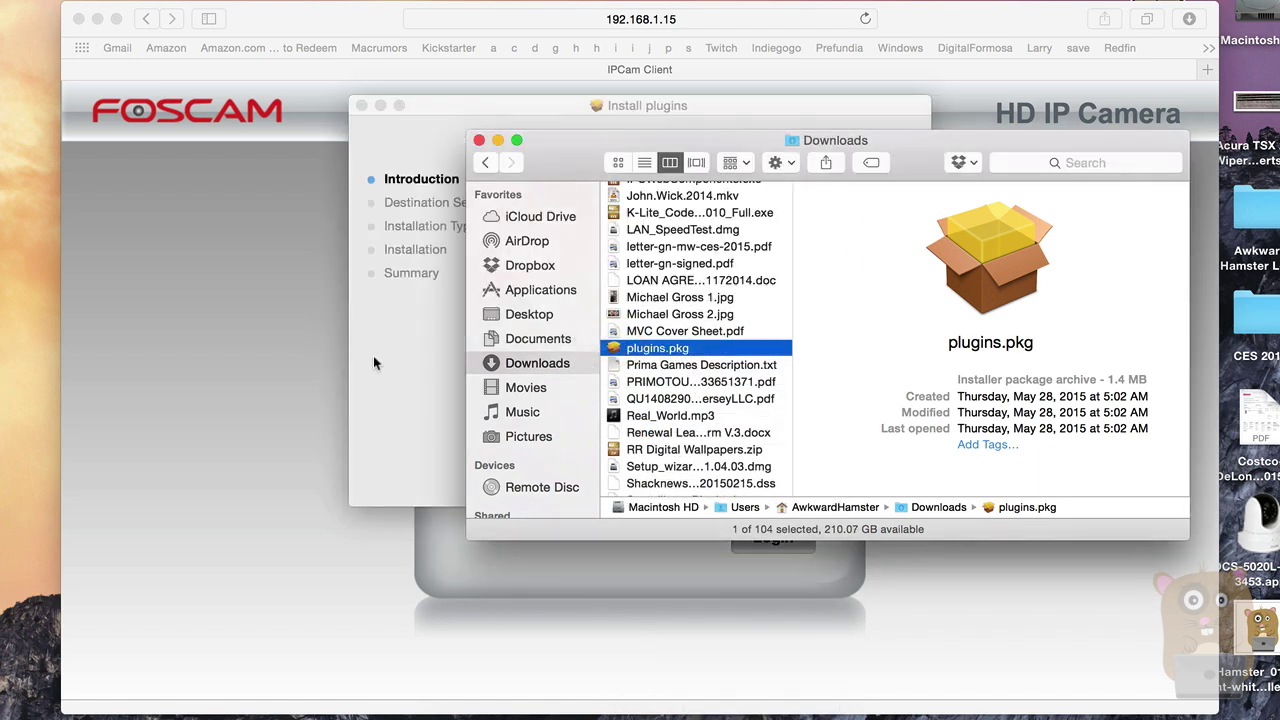
Install the plugins software on Macintosh HD, authorizing it with the Mac account password, and close the installer
click(374, 360)
click(872, 484)
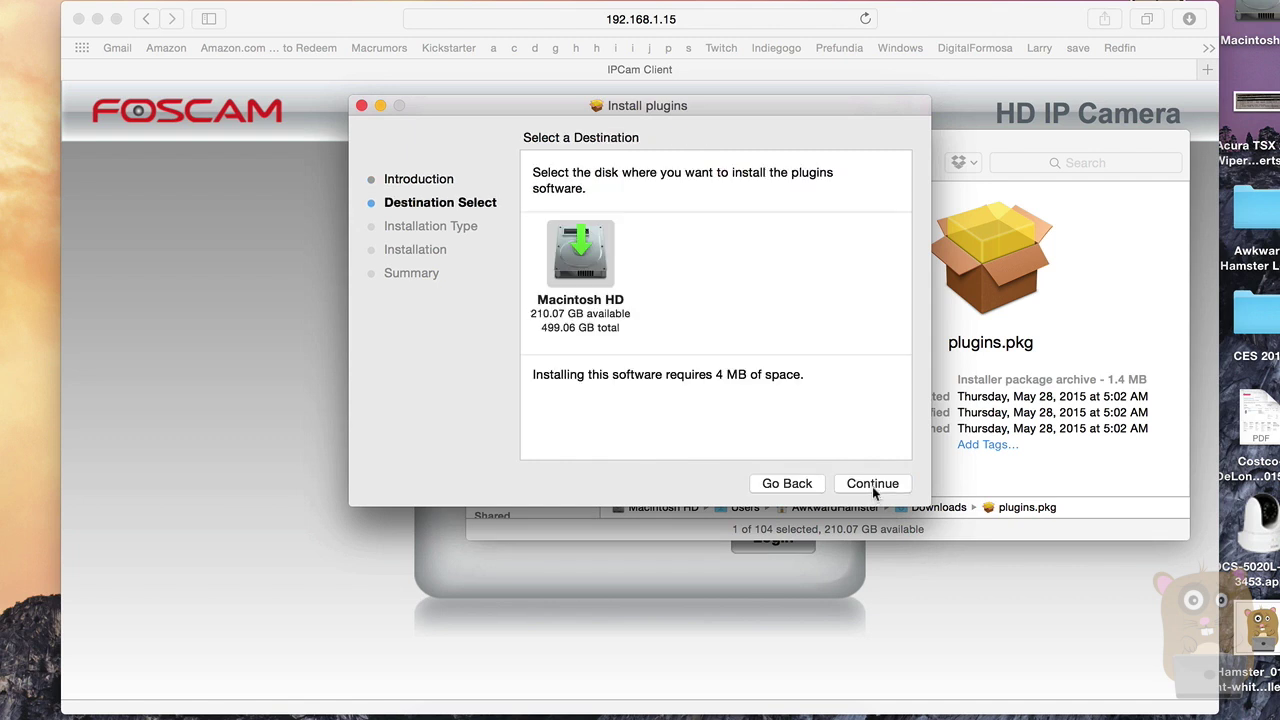
click(872, 485)
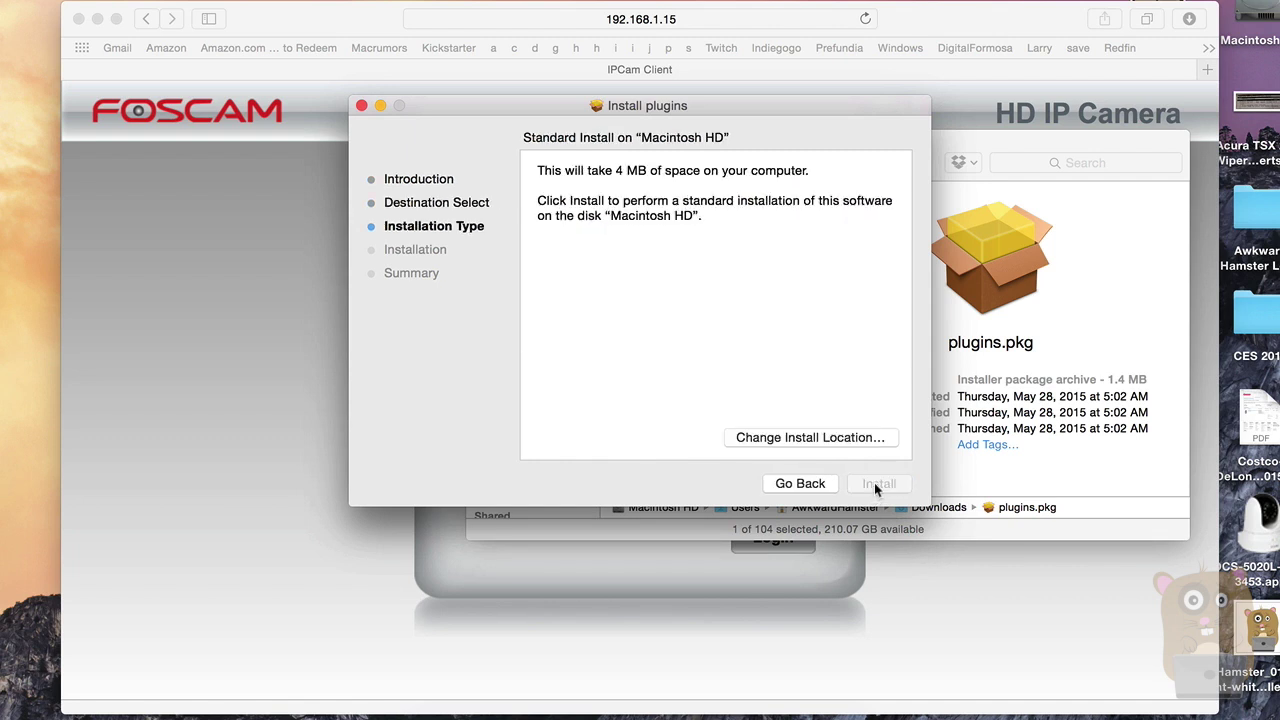
text(•••••••)
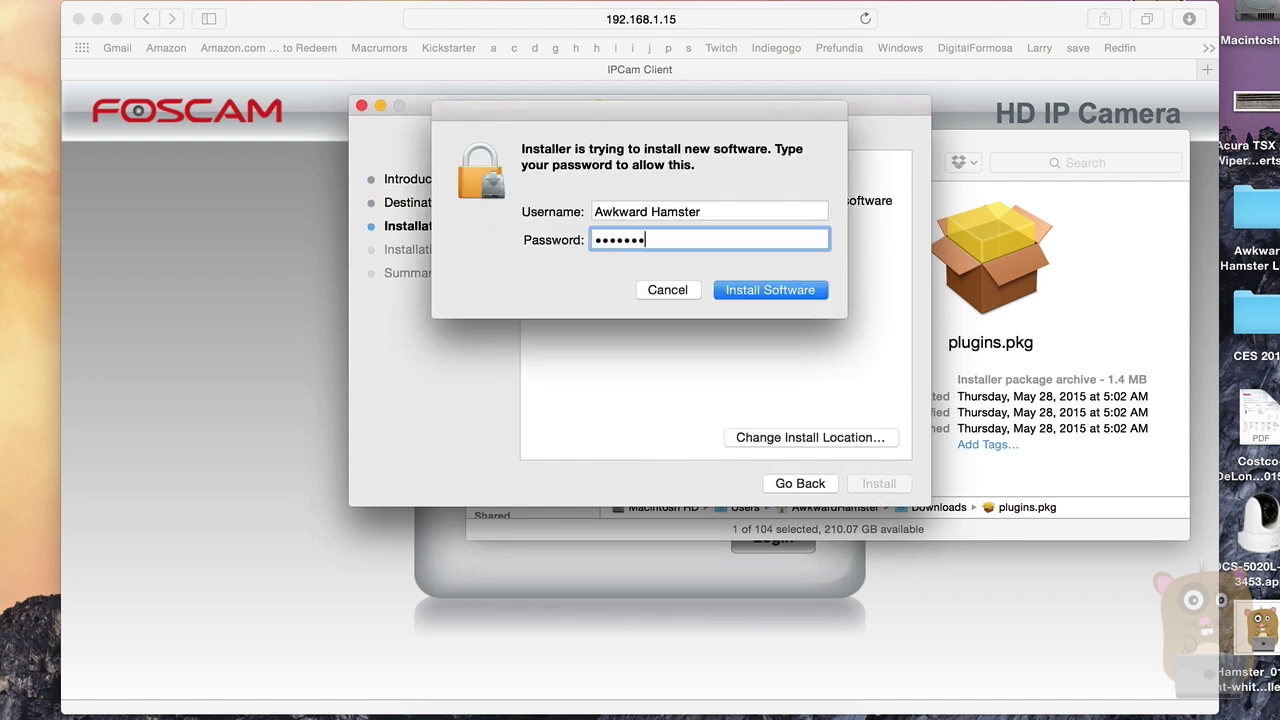
text(••)
key(Return)
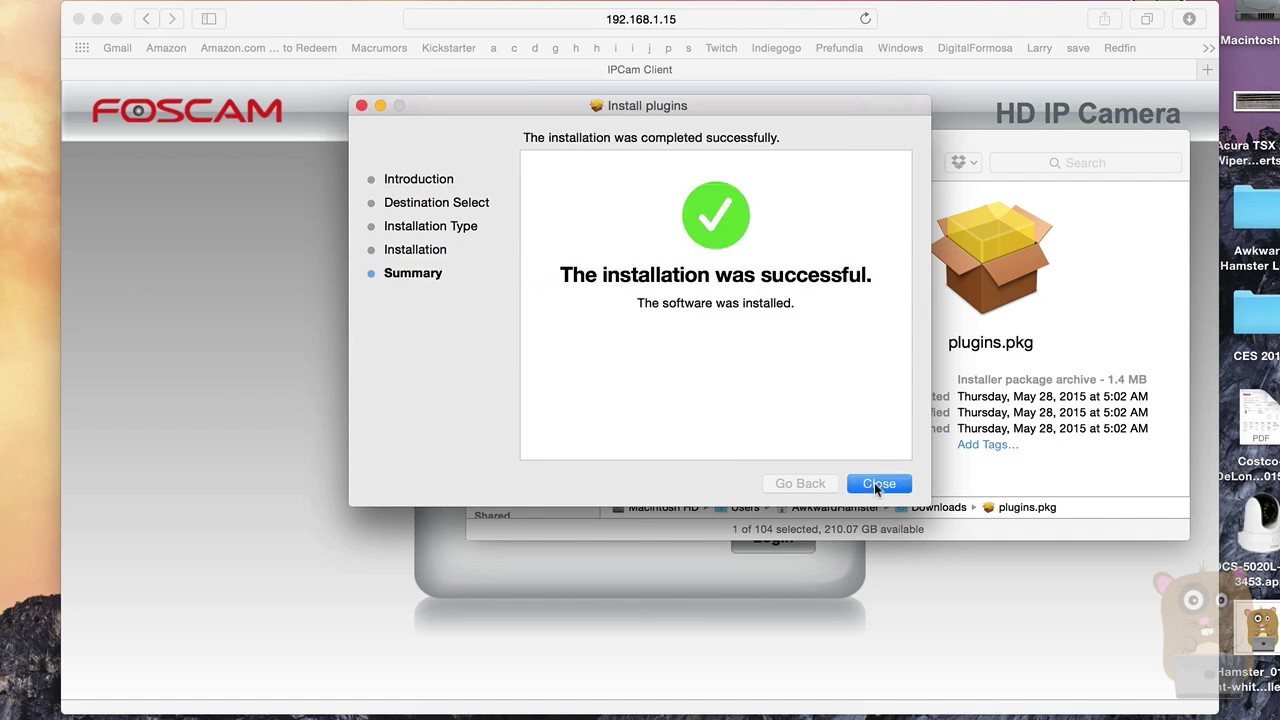
click(876, 485)
Close the Finder window and restart Safari
key(super+w)
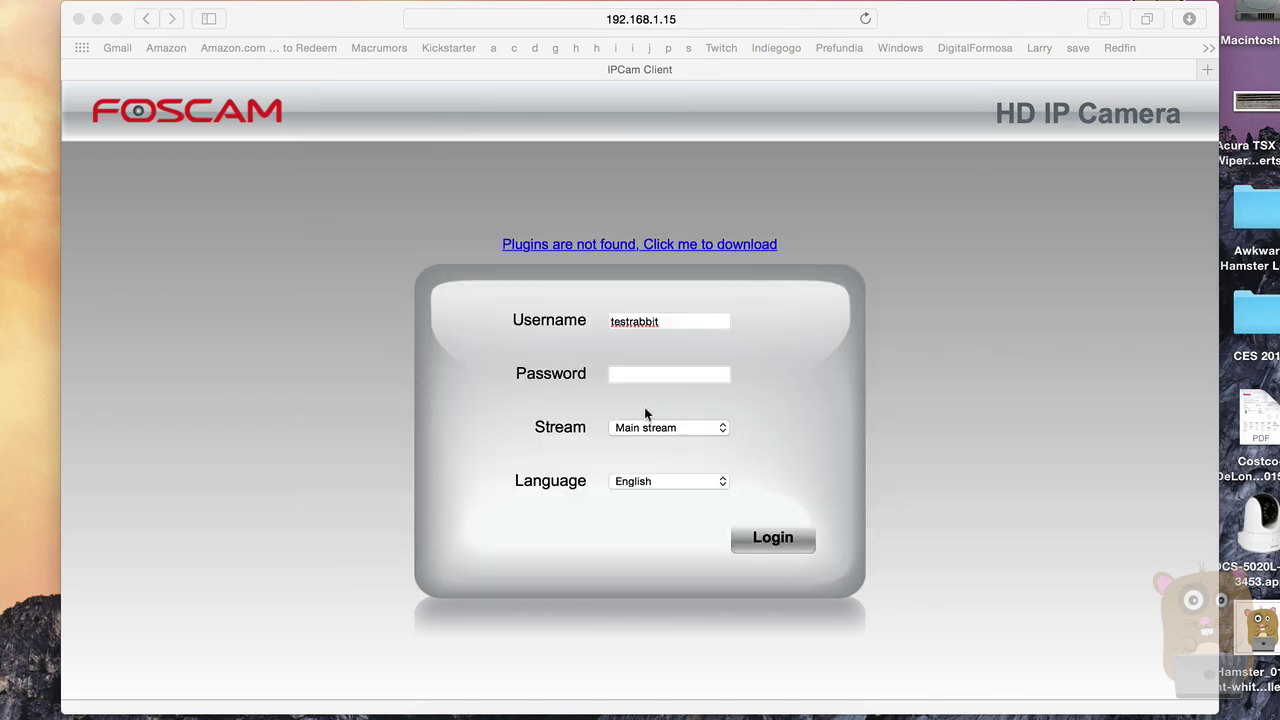
click(378, 350)
key(super+q)
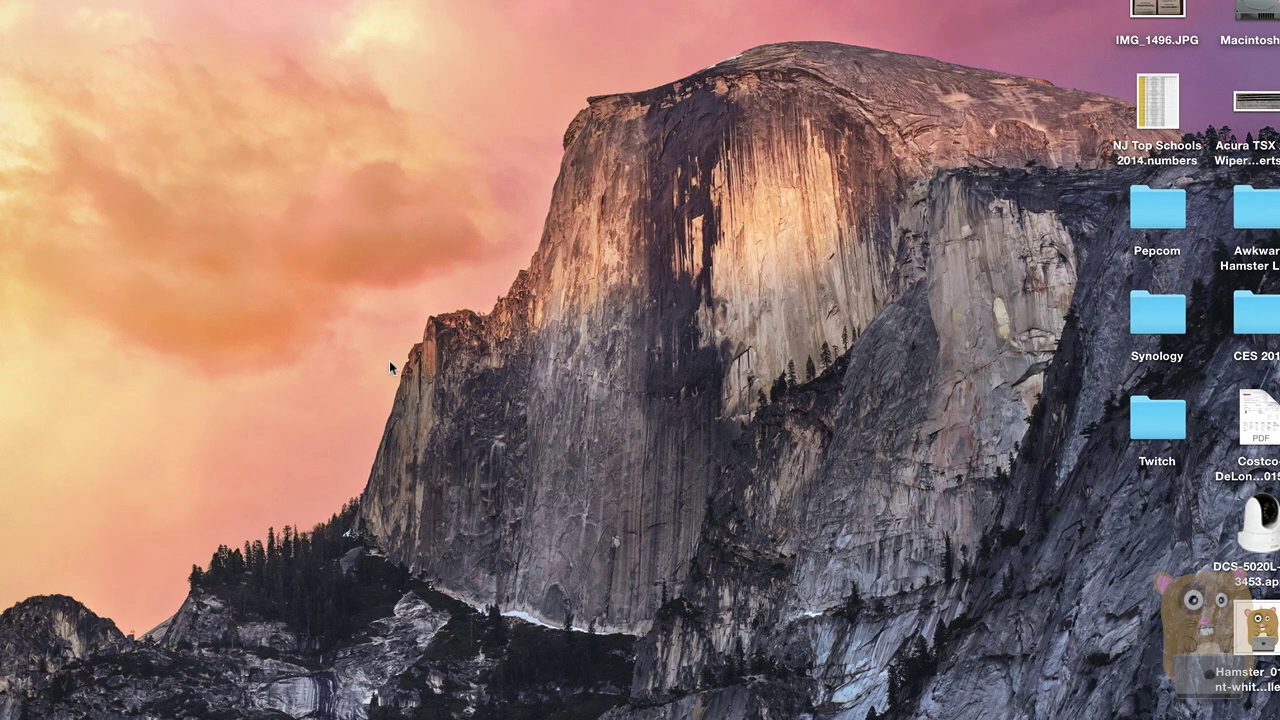
click(551, 716)
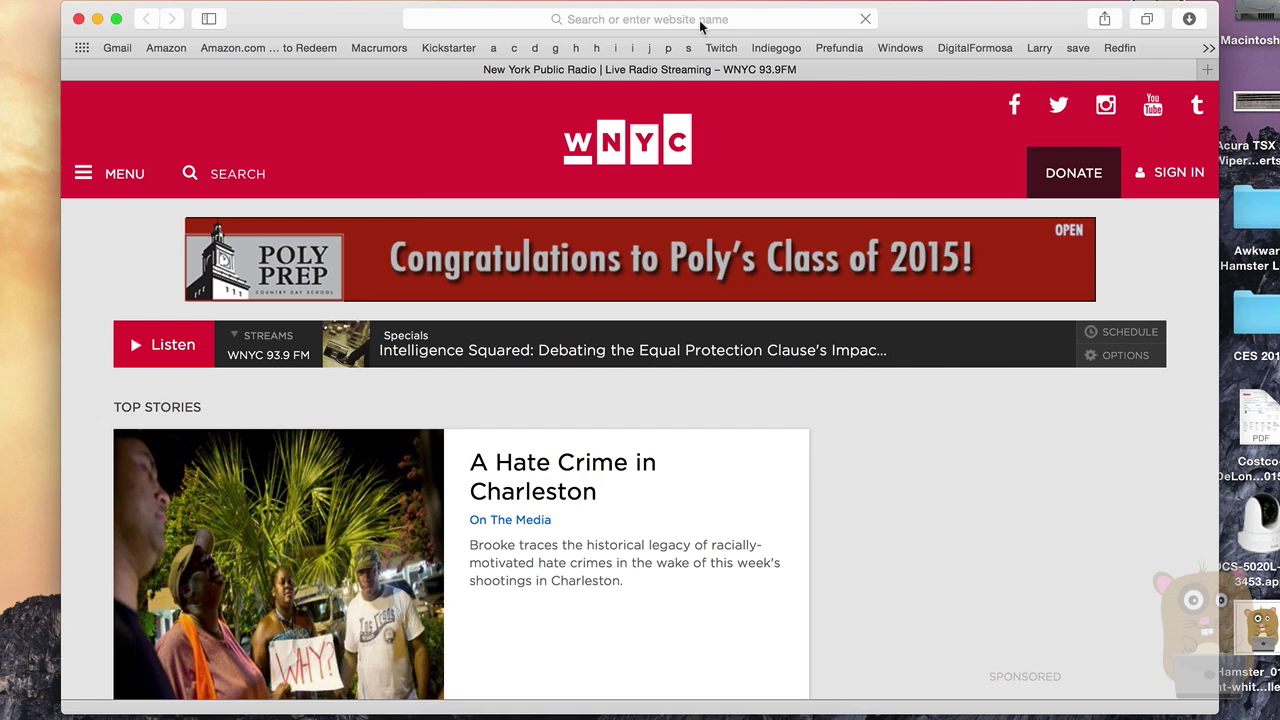
Reopen the IP camera's login page at 192.168.1.15 in the restarted browser
click(700, 22)
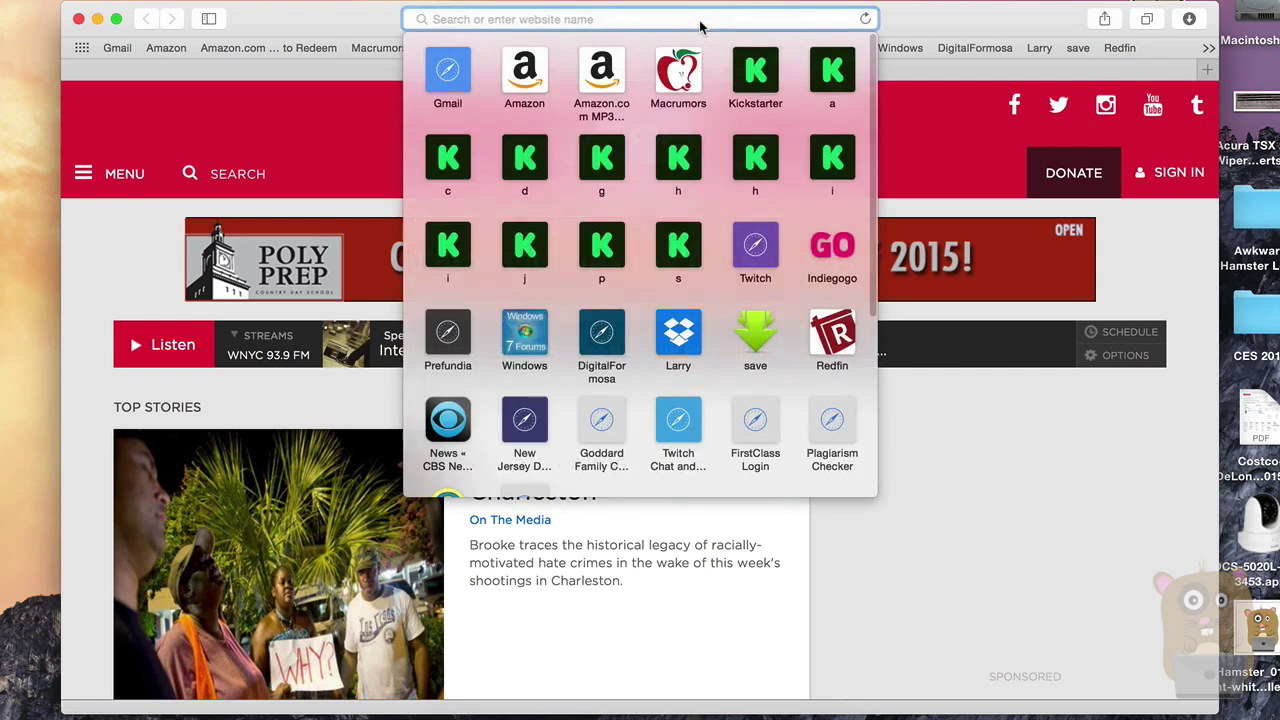
text(192.168.1.15)
key(Return)
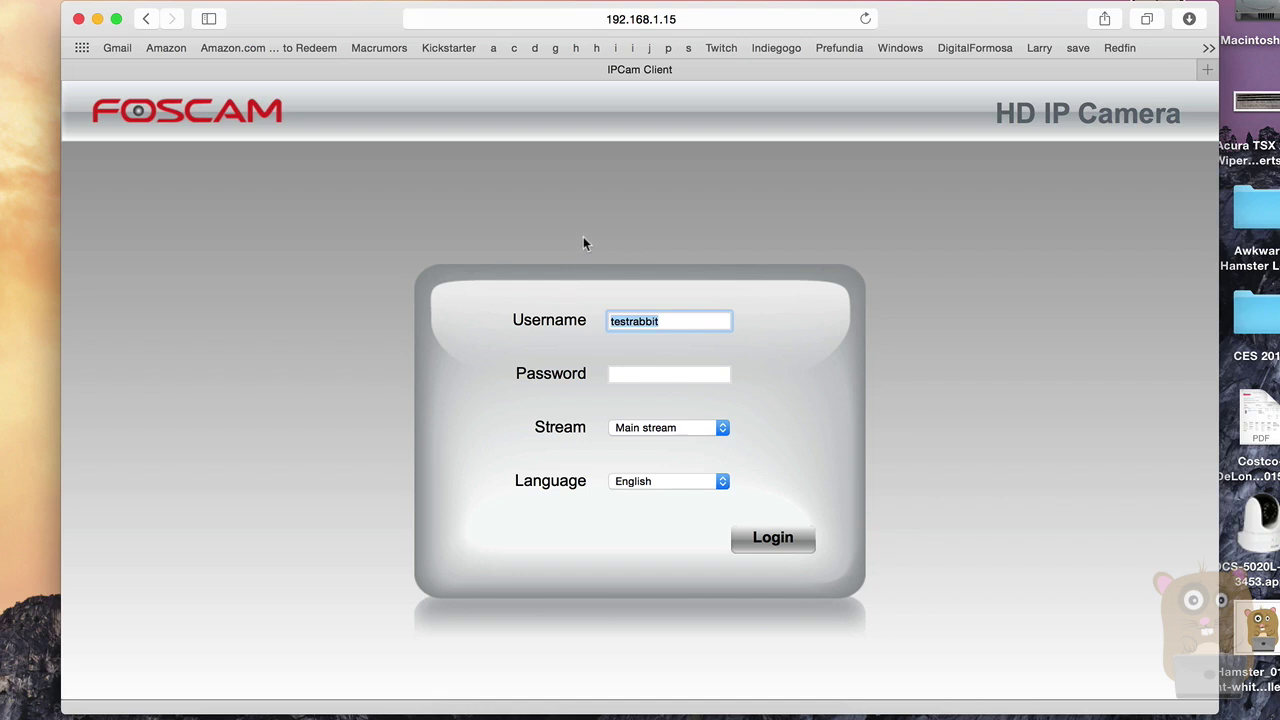
Enter the camera account password and log in with Main stream and English to reach the live video
click(679, 378)
text(•••••••)
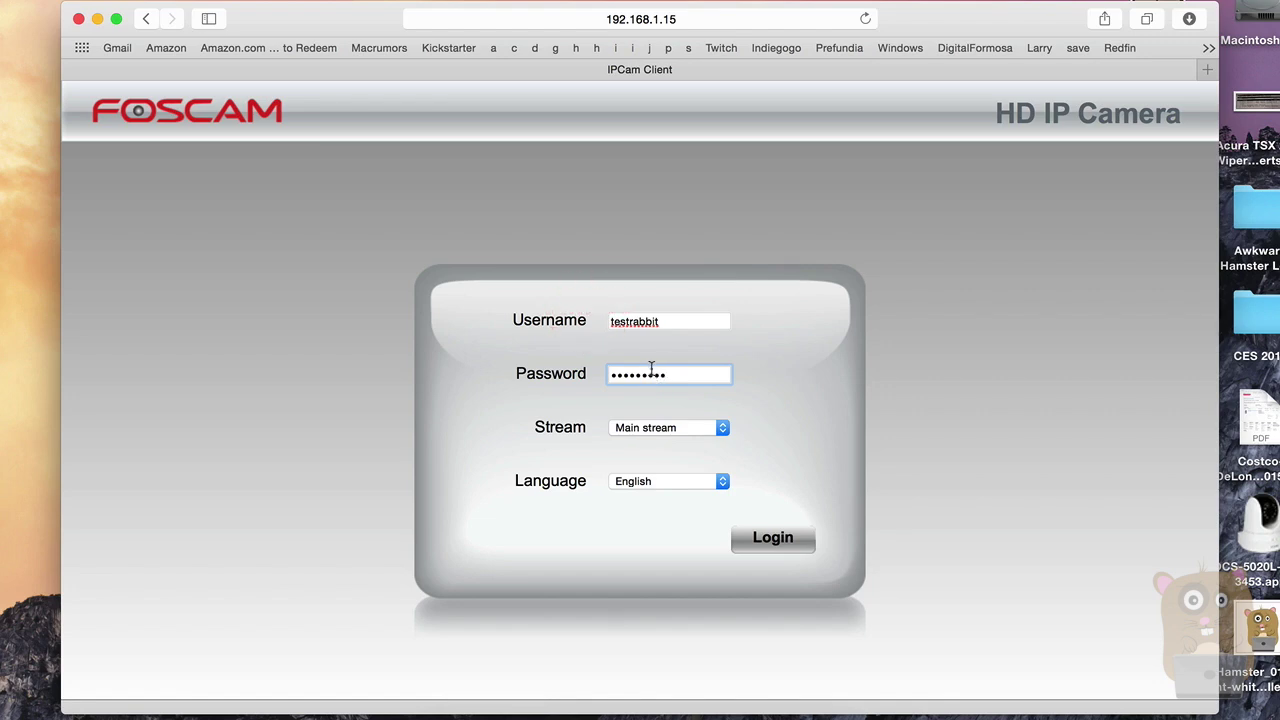
key(Return)
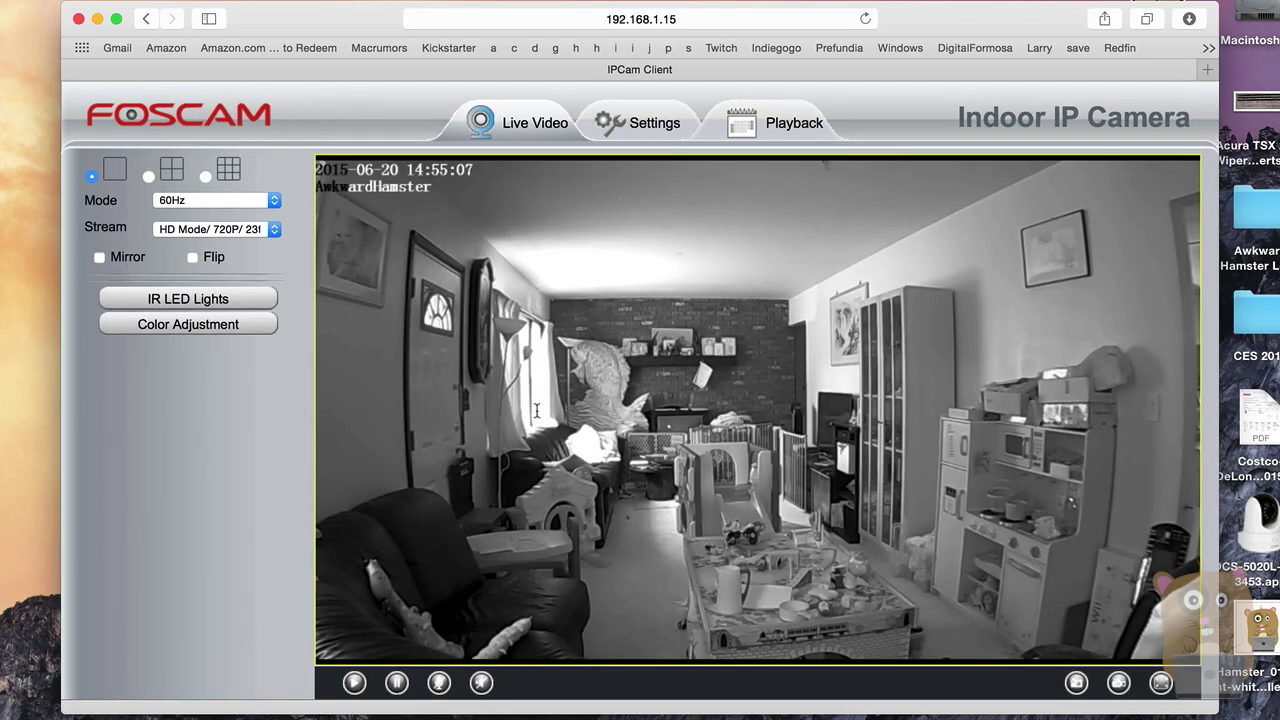
View the camera's Settings and Playback pages, and quit Safari
click(639, 128)
click(785, 123)
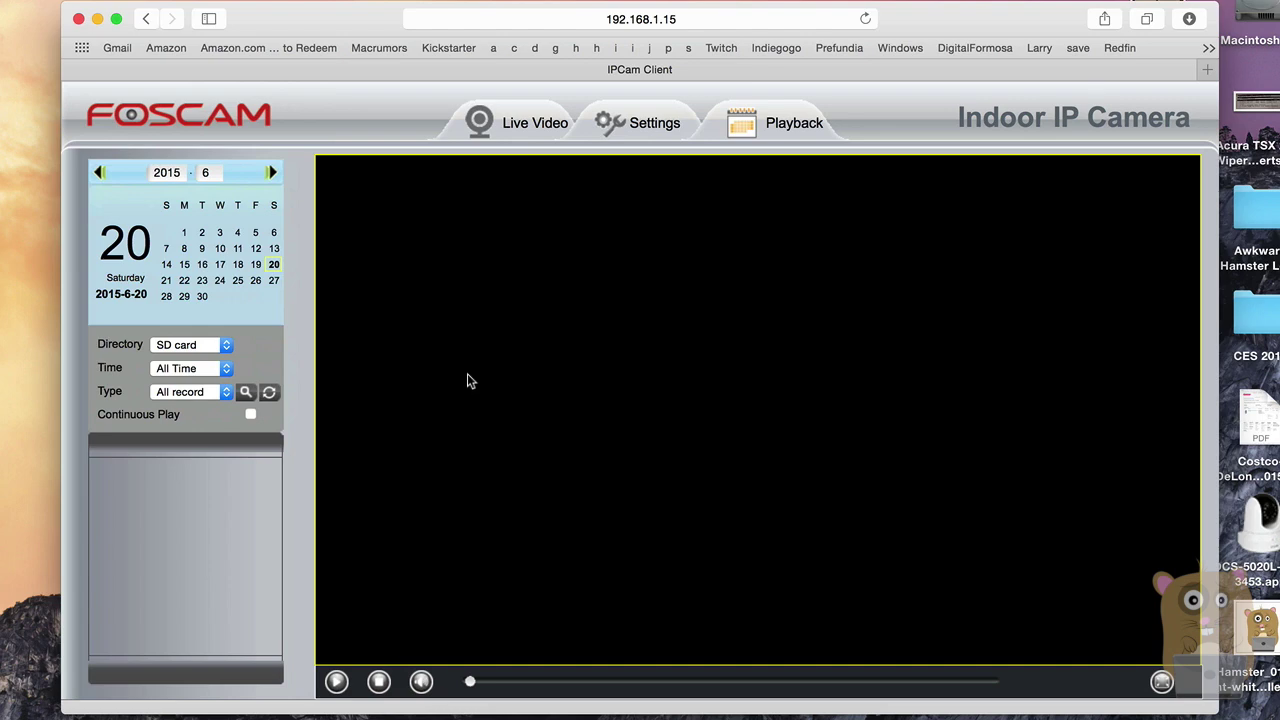
key(super+q)
Open Google Chrome and load the camera's login page at 192.168.1.15:88
key(super+space)
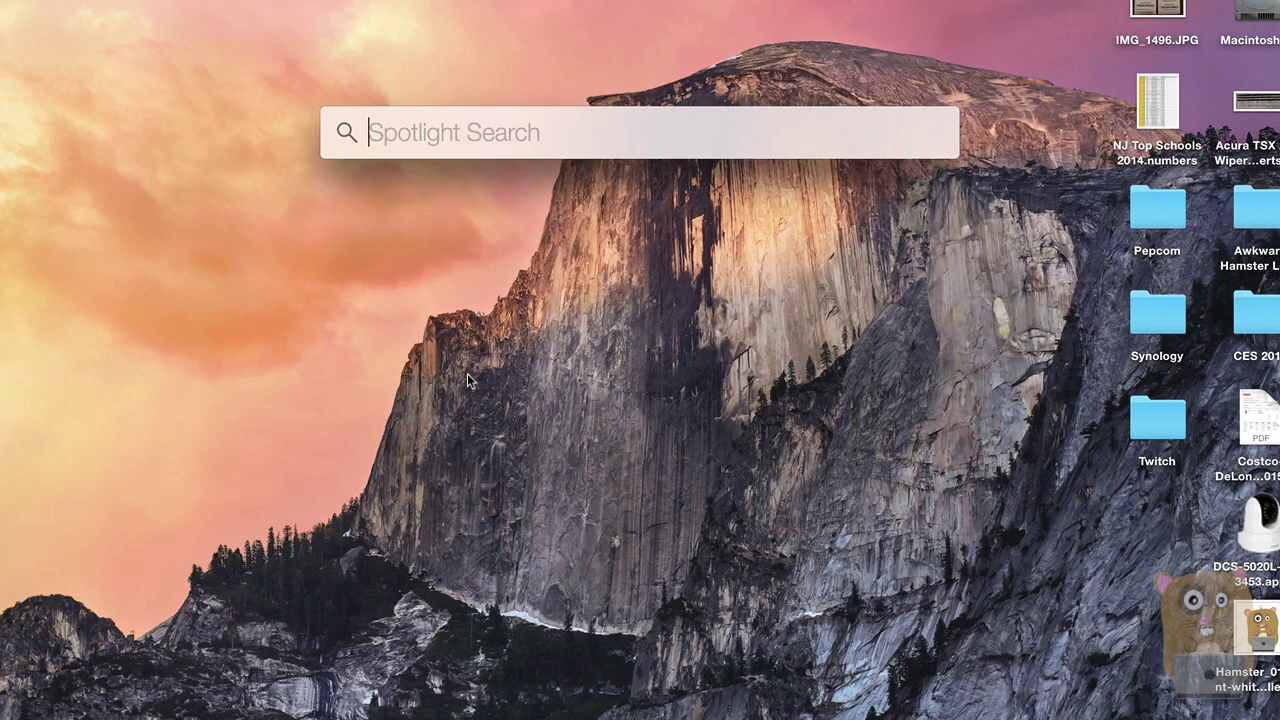
text(c)
key(Return)
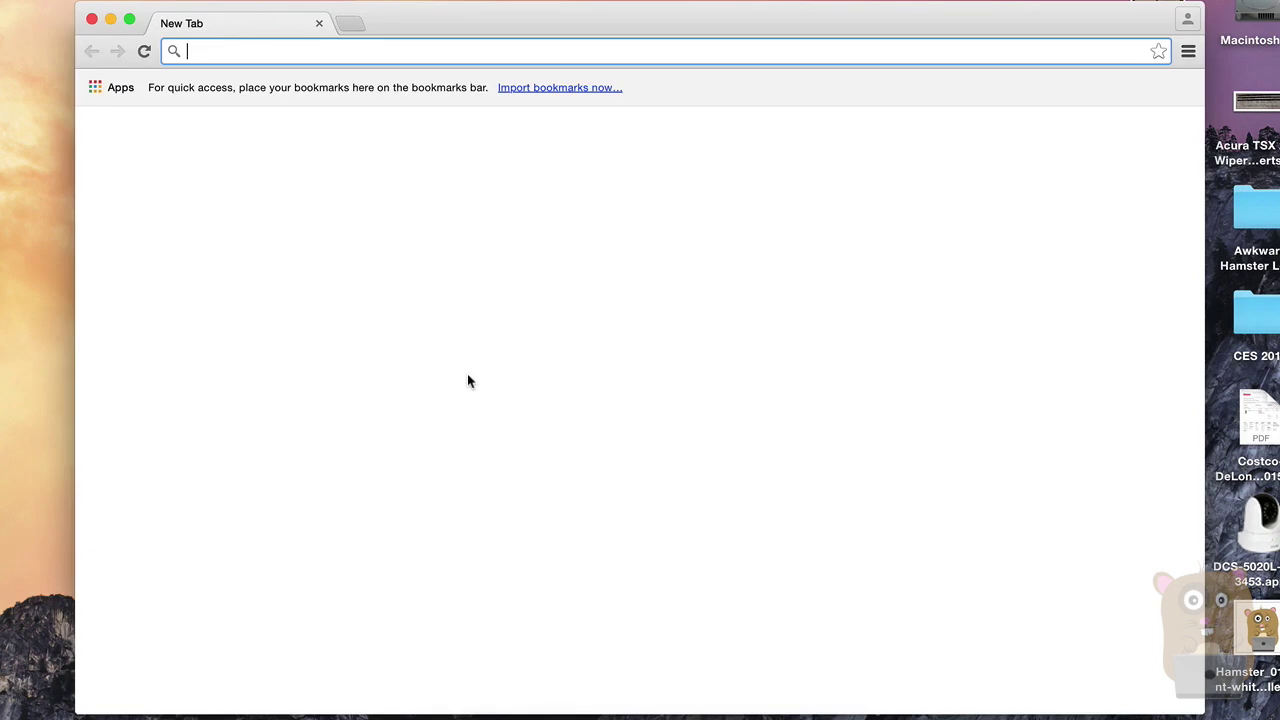
text(19)
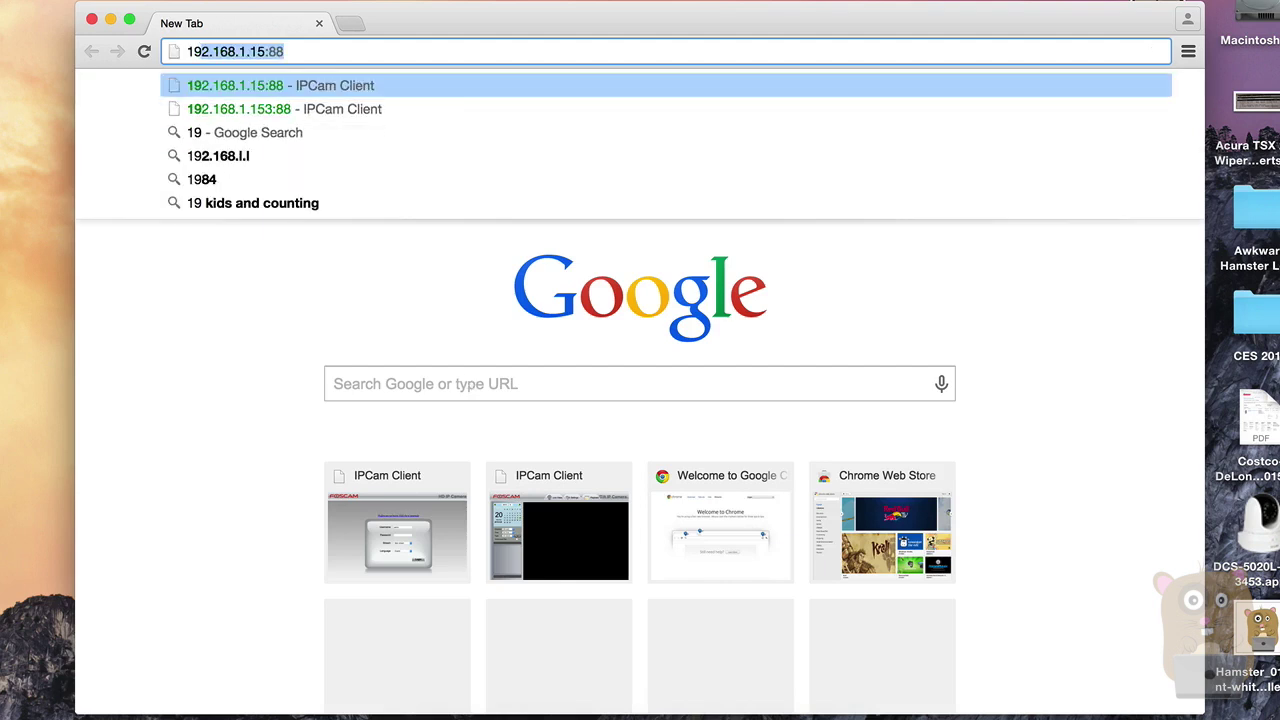
key(Return)
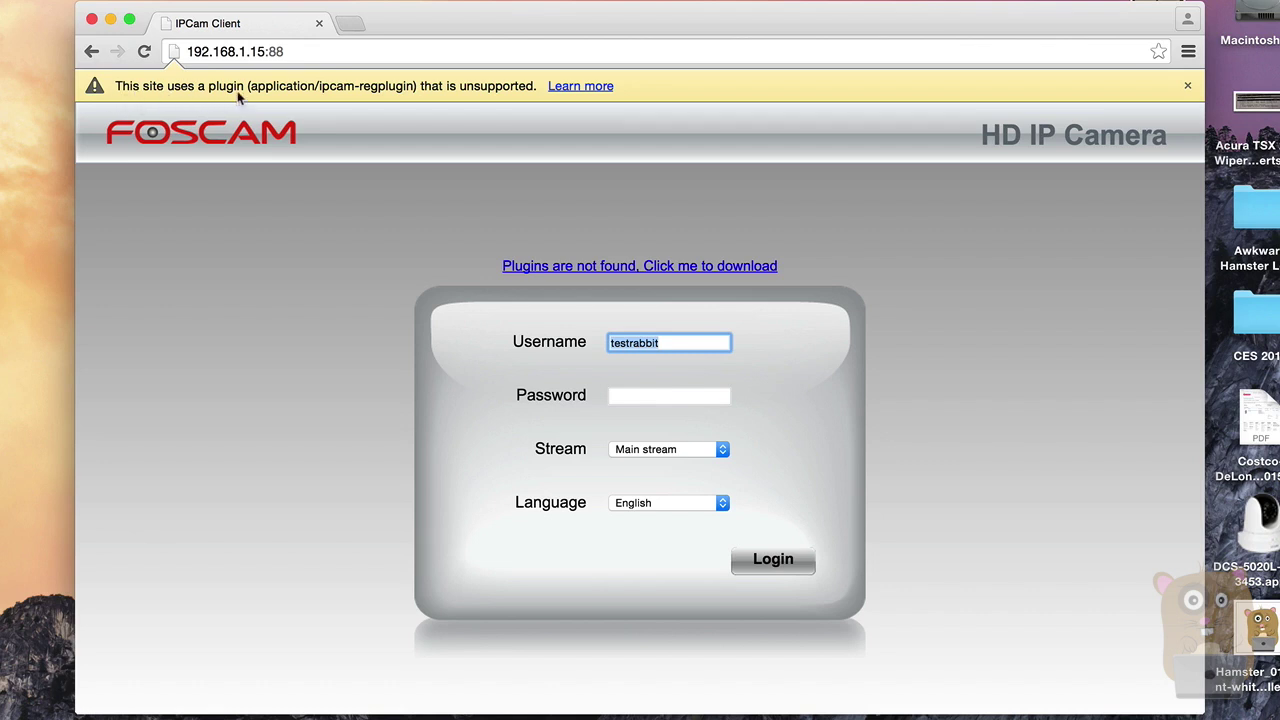
Open the help article about the unsupported plugin and read how to temporarily enable NPAPI plugins
click(588, 88)
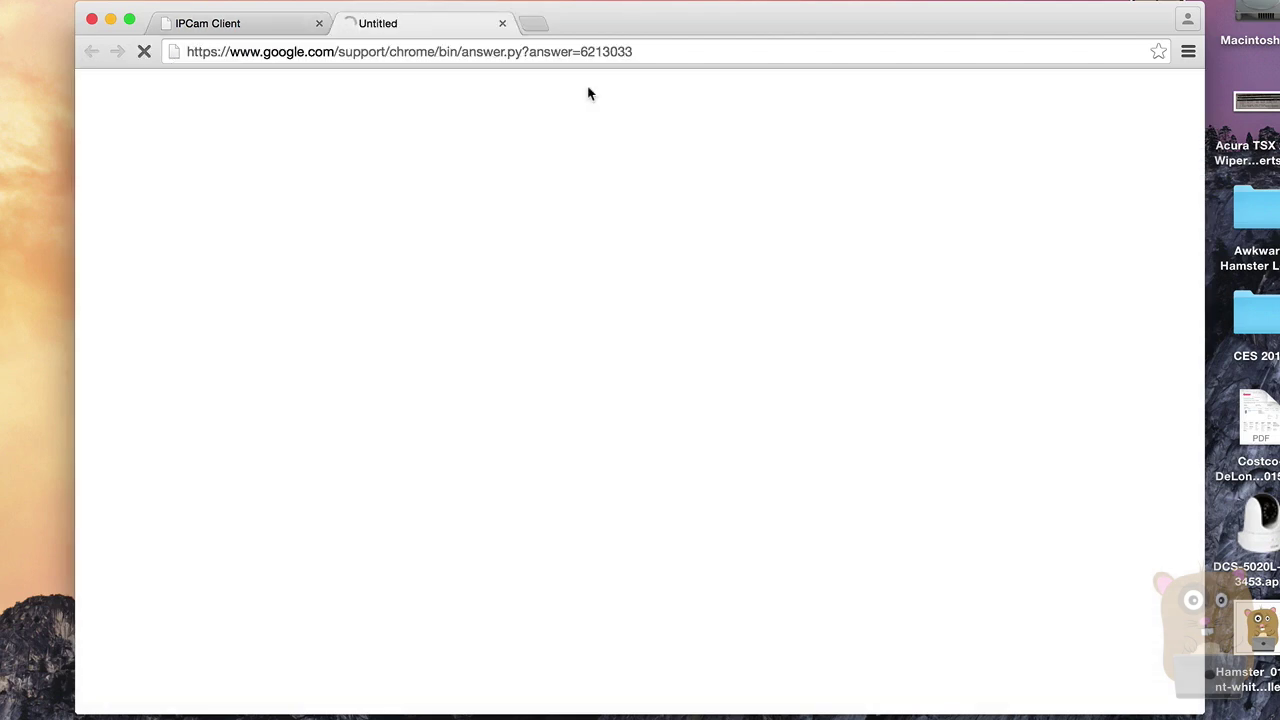
scroll(667, 546, down, 1)
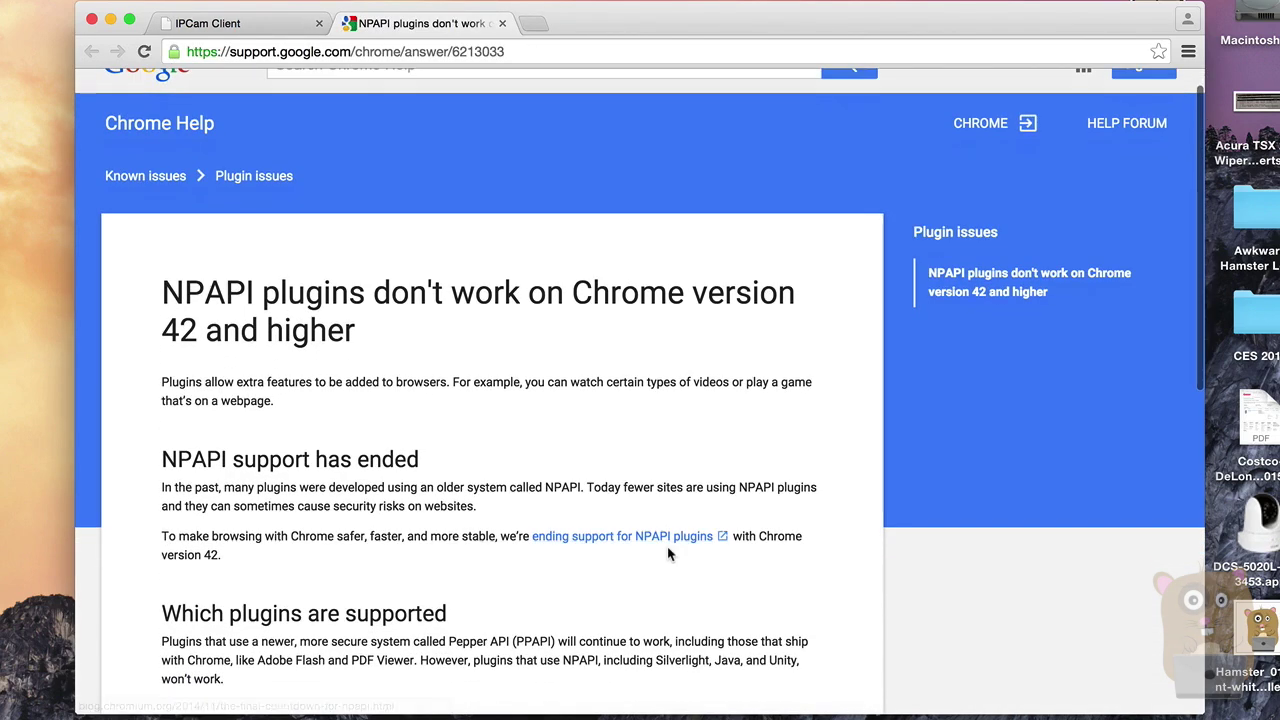
scroll(830, 480, down, 5)
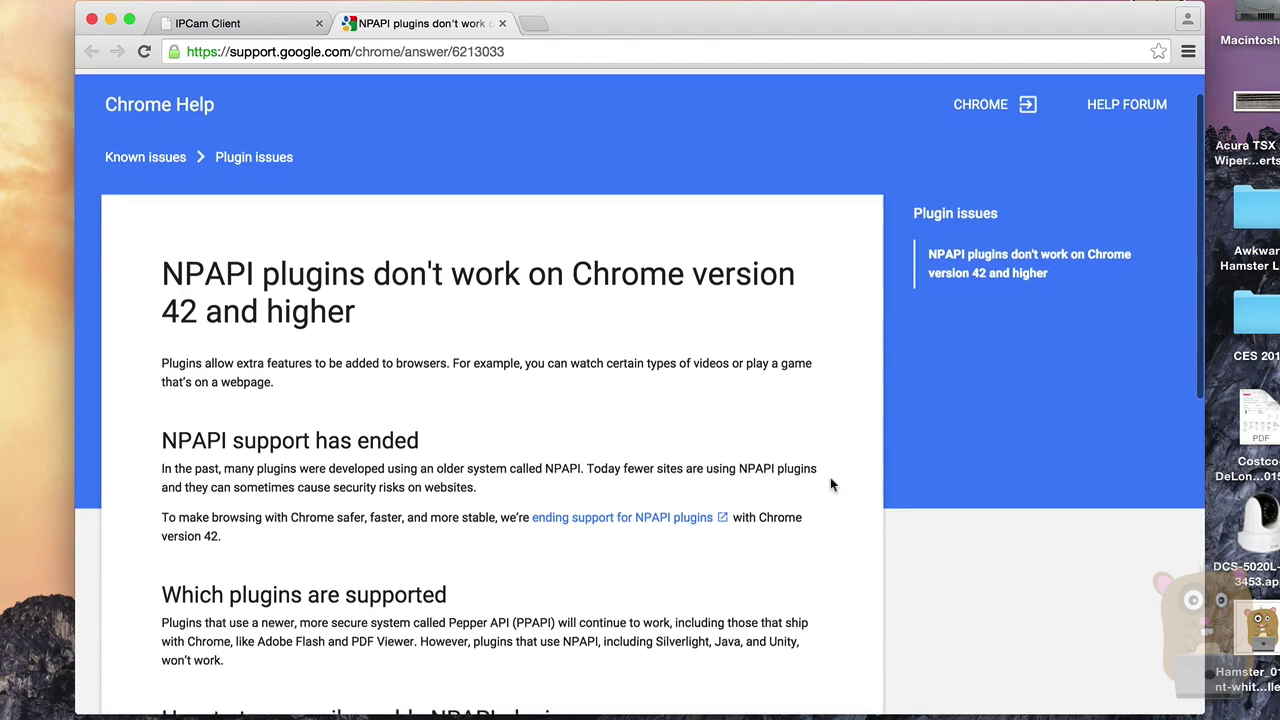
scroll(830, 485, down, 3)
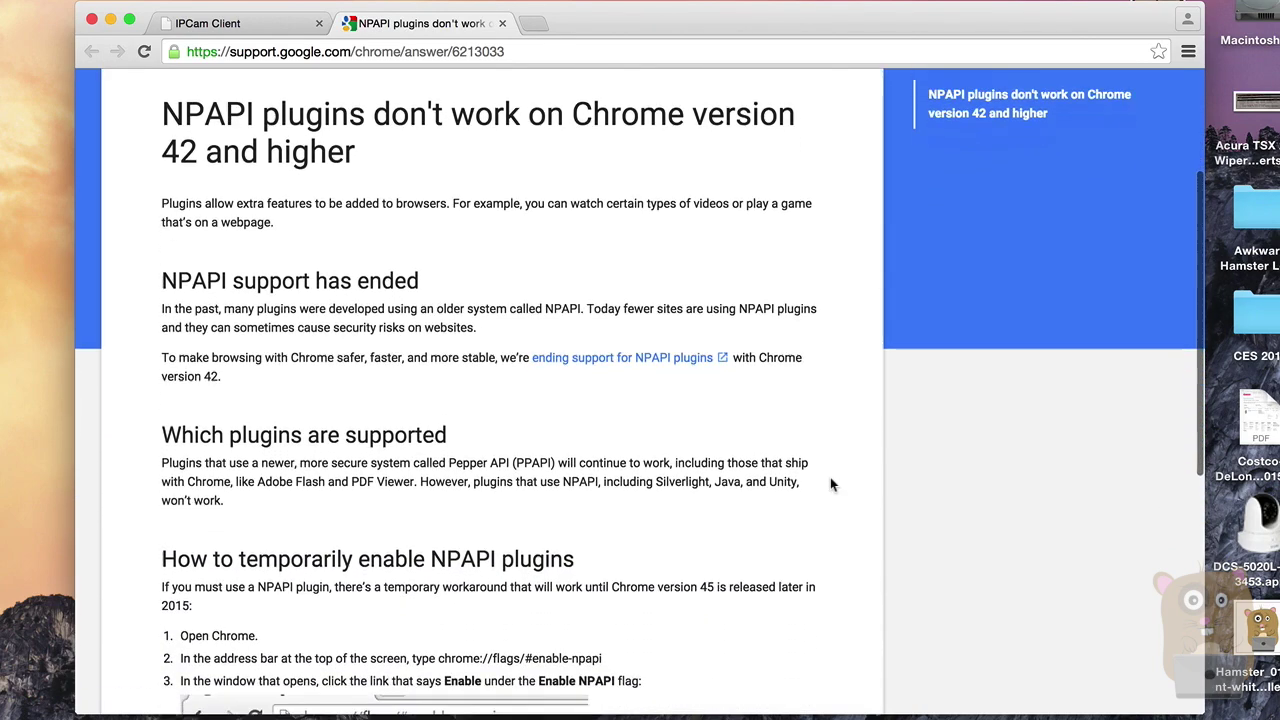
scroll(830, 484, down, 6)
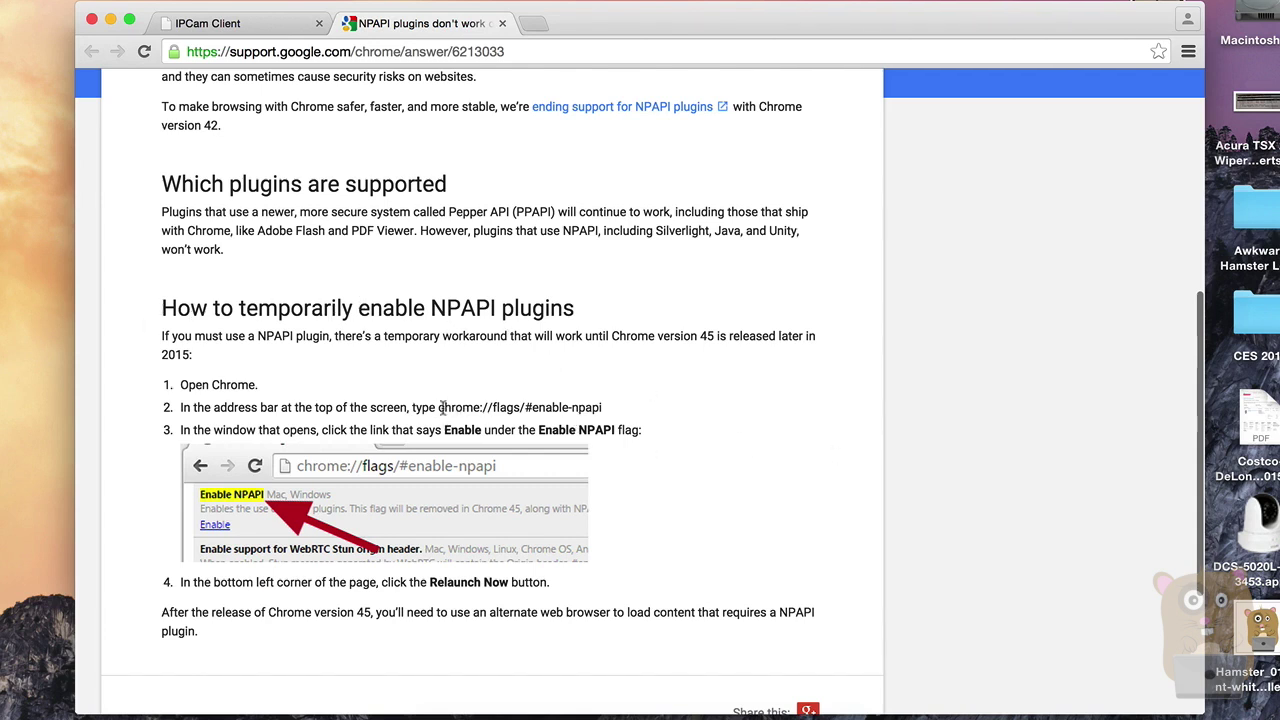
Copy chrome://flags/#enable-npapi from the help article, load that address and enable the Enable NPAPI flag
drag(438, 407, 605, 405)
key(super+c)
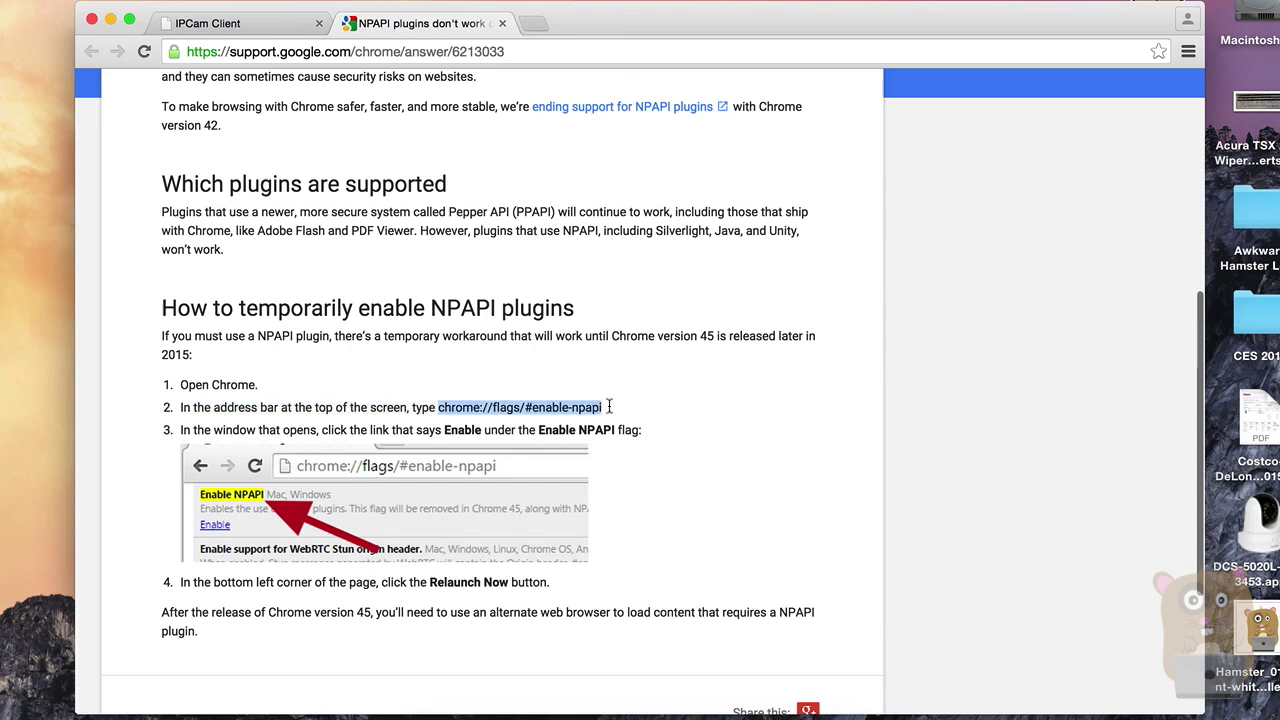
click(521, 52)
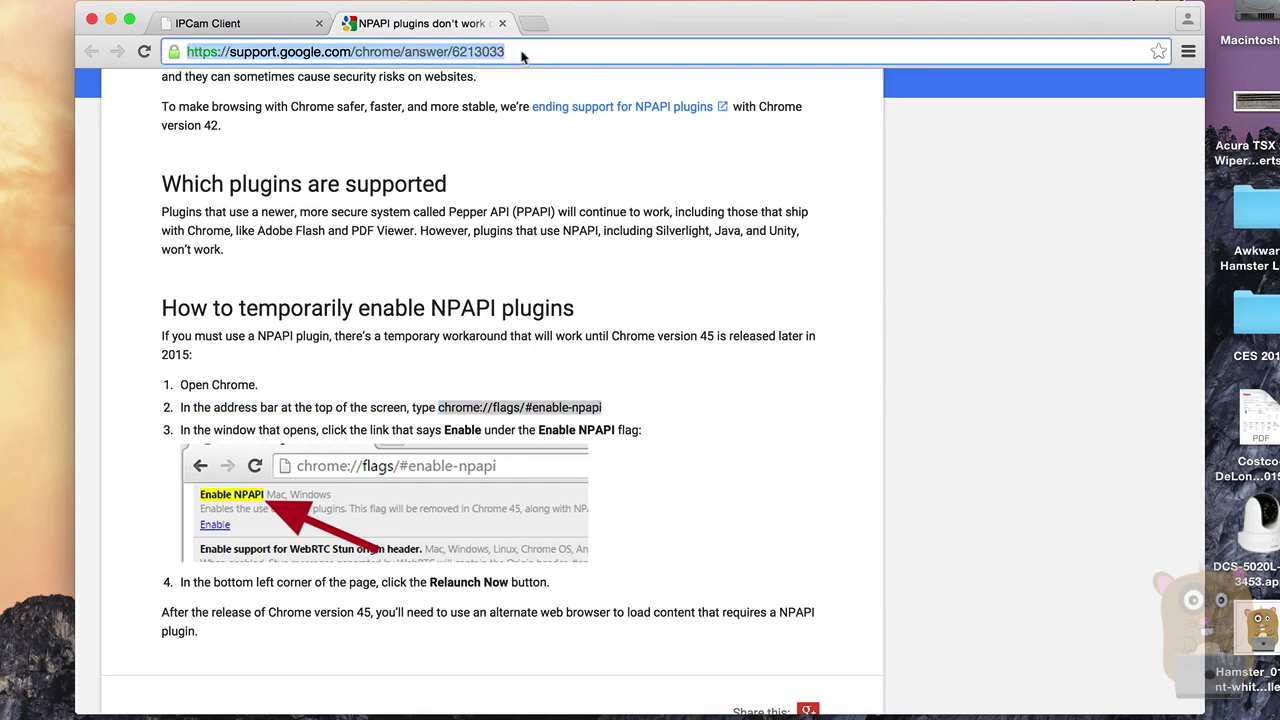
key(super+v)
key(Return)
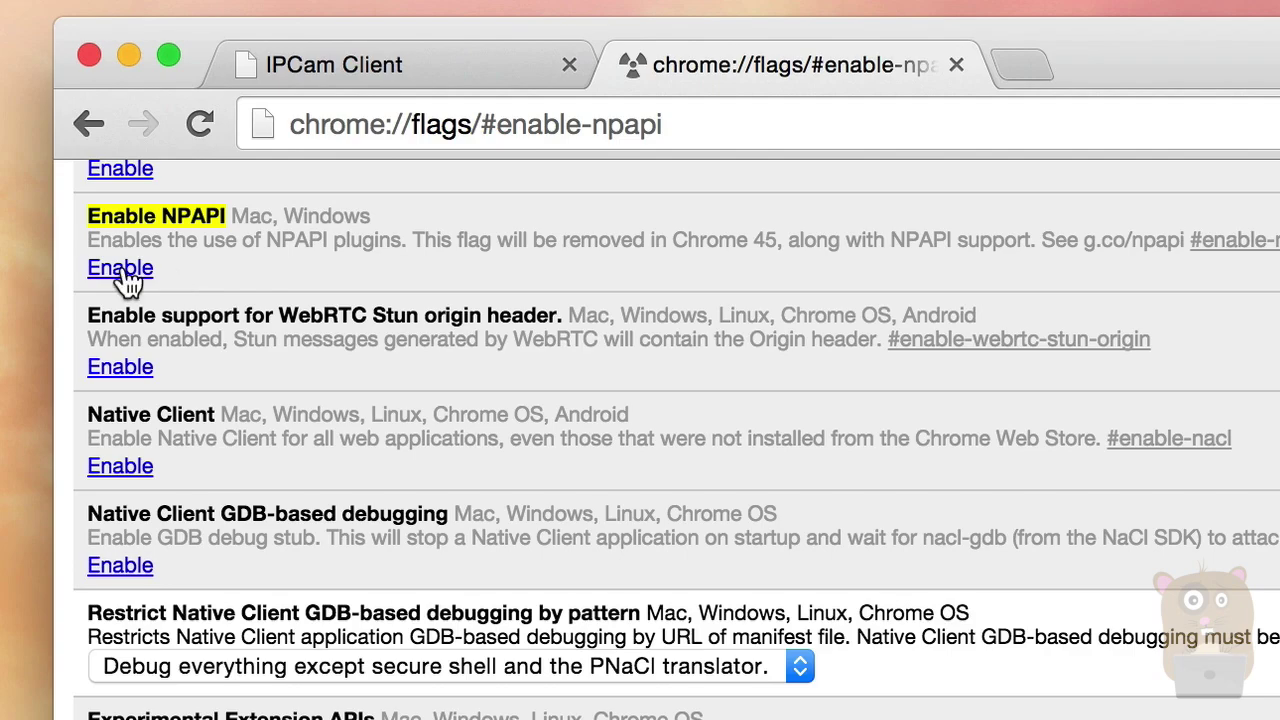
click(118, 270)
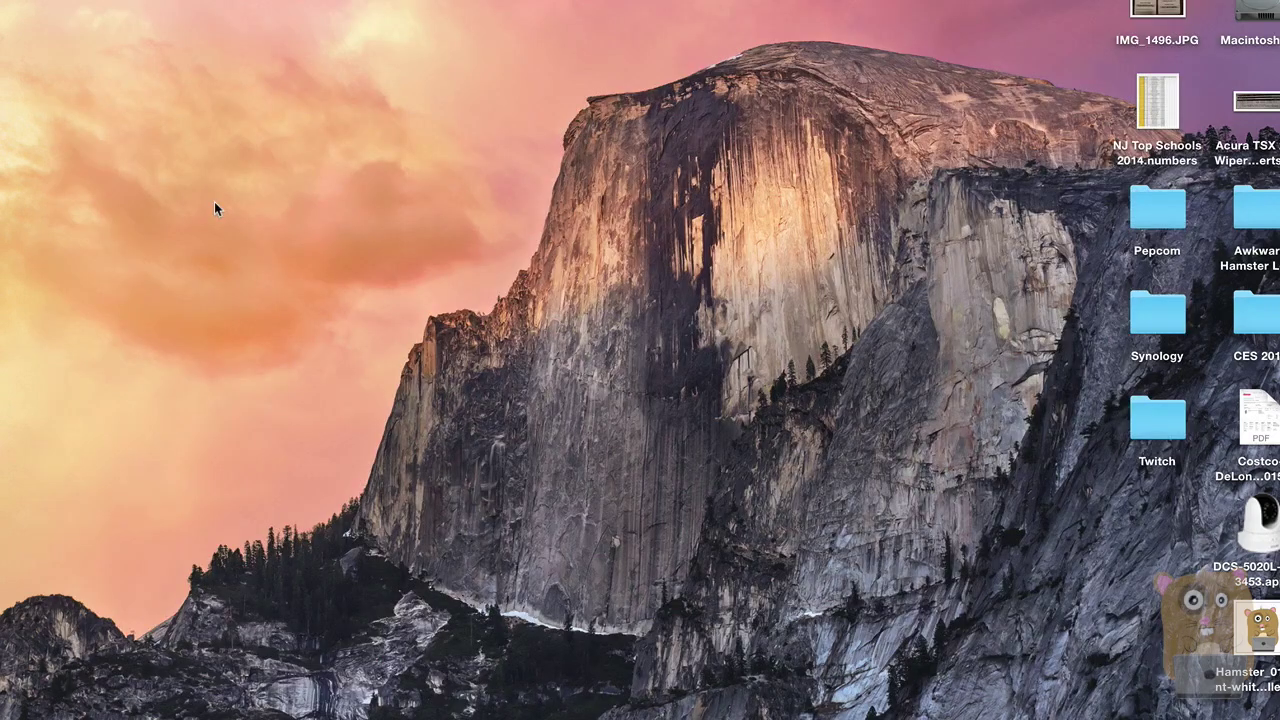
Reopen Google Chrome and load the camera's login page at 192.168.1.15:88 again
key(super+space)
text(c)
key(Return)
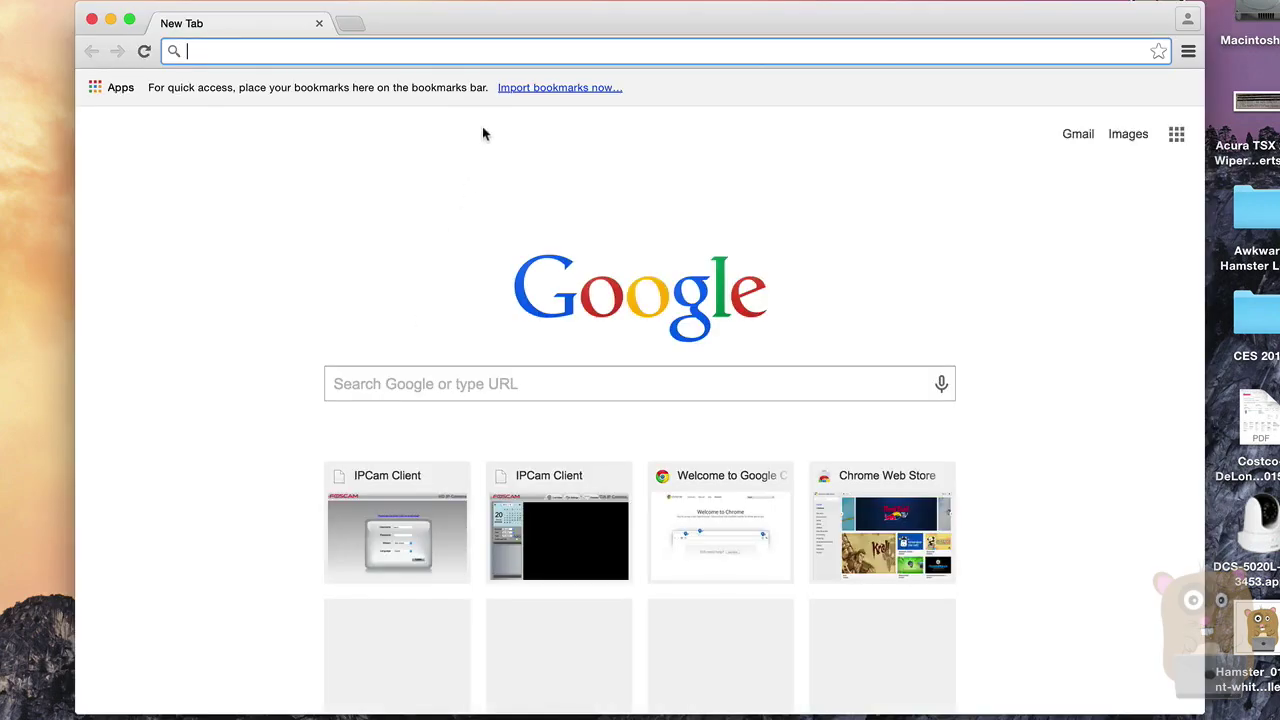
text(1)
key(Return)
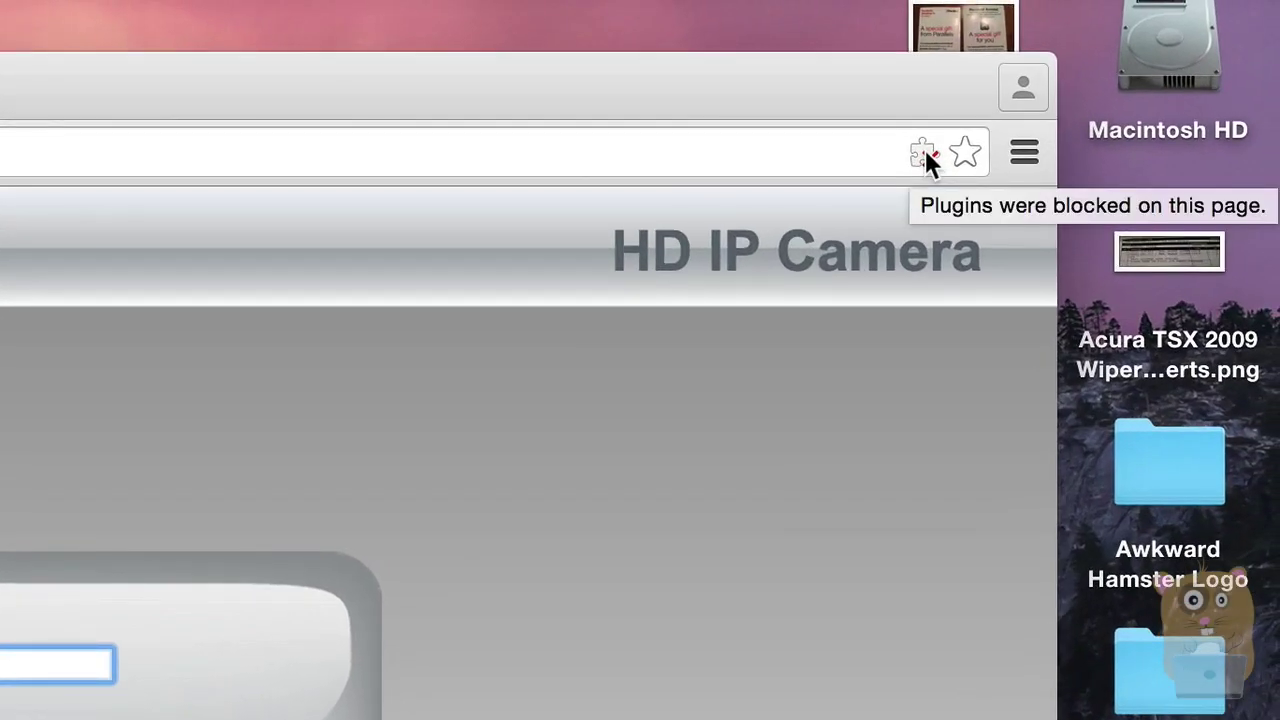
Review the blocked H264 IPC web plugin's options, keep Continue blocking plugins selected and run all plugins this time
click(925, 152)
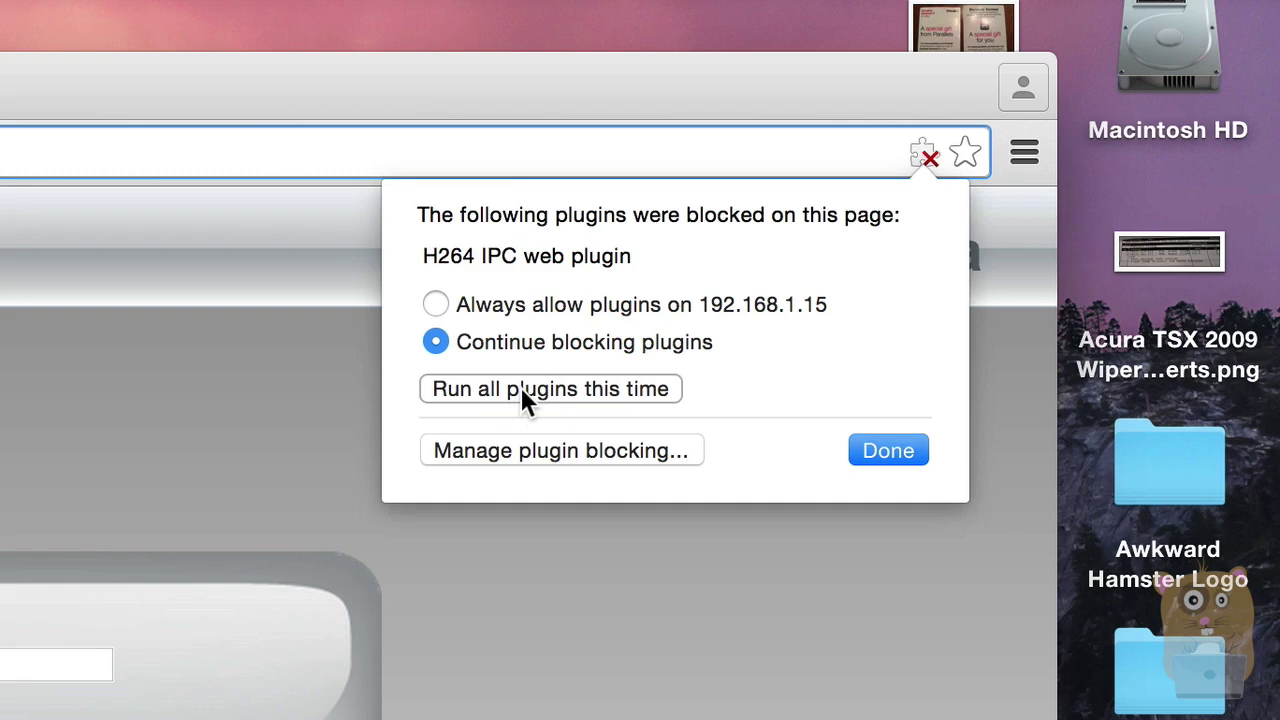
click(434, 304)
click(436, 342)
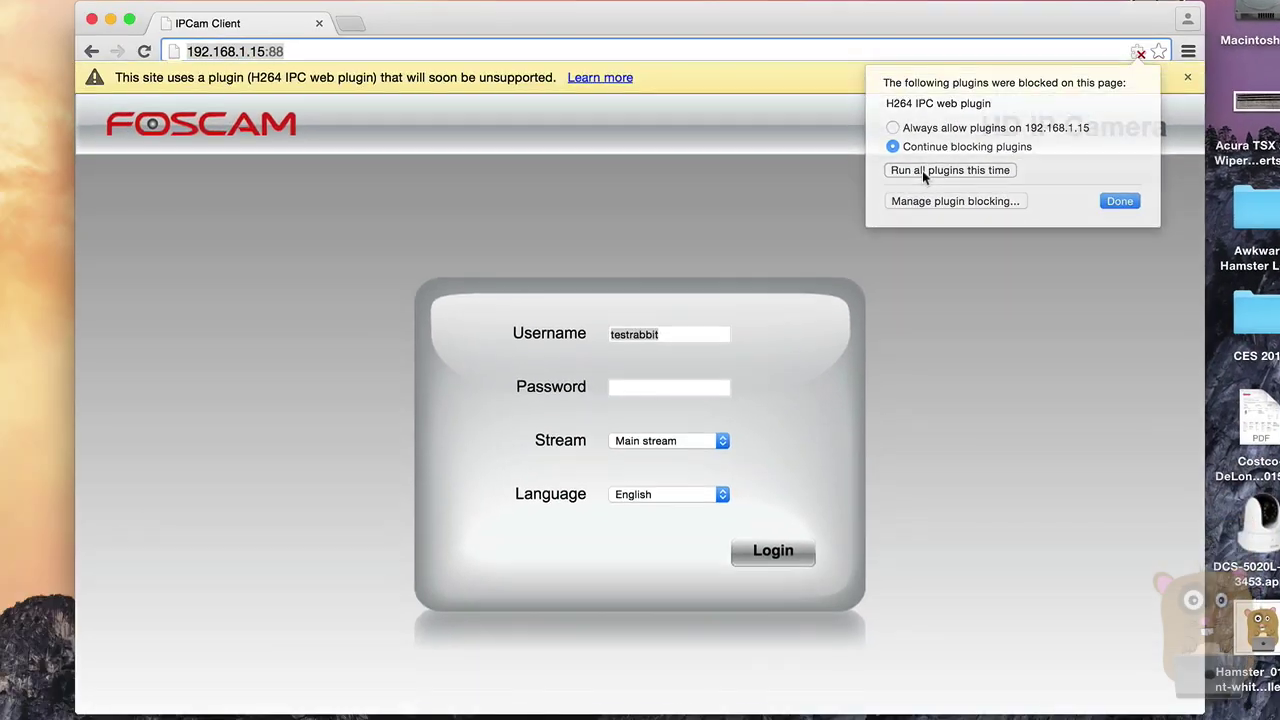
click(470, 390)
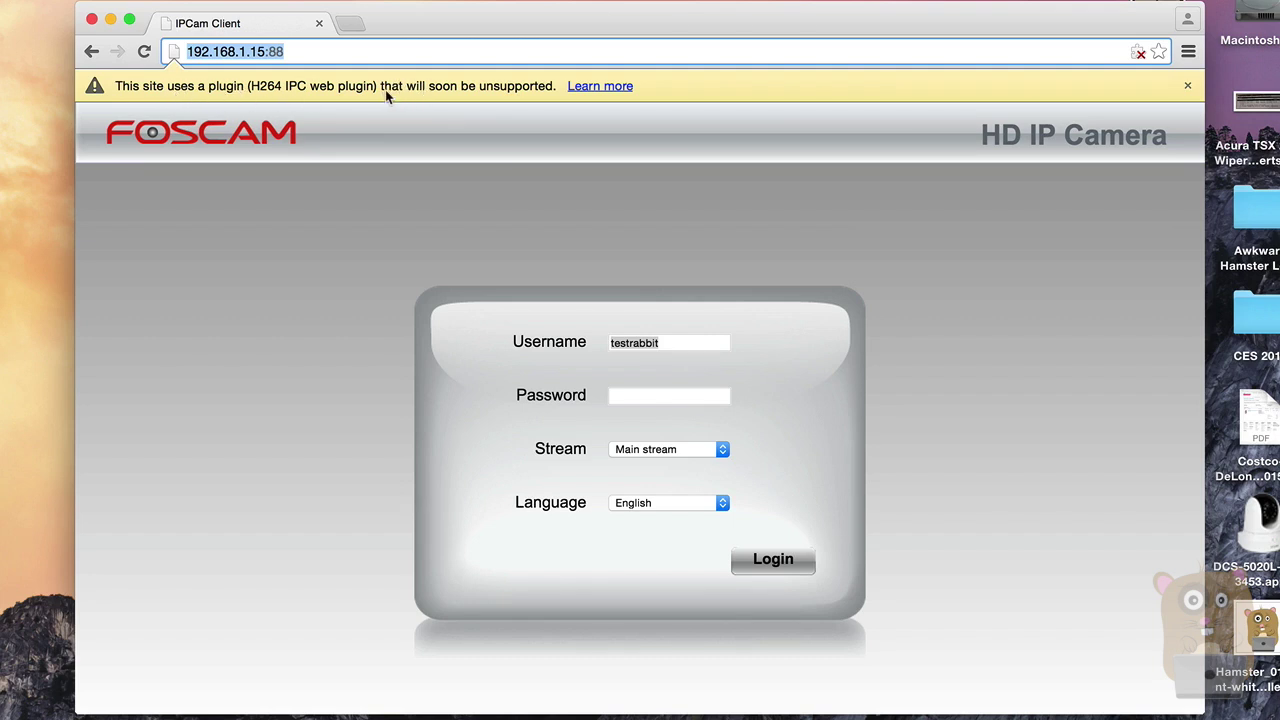
Enter the camera account password and log in at 192.168.1.15:88 with Main stream and English
click(712, 400)
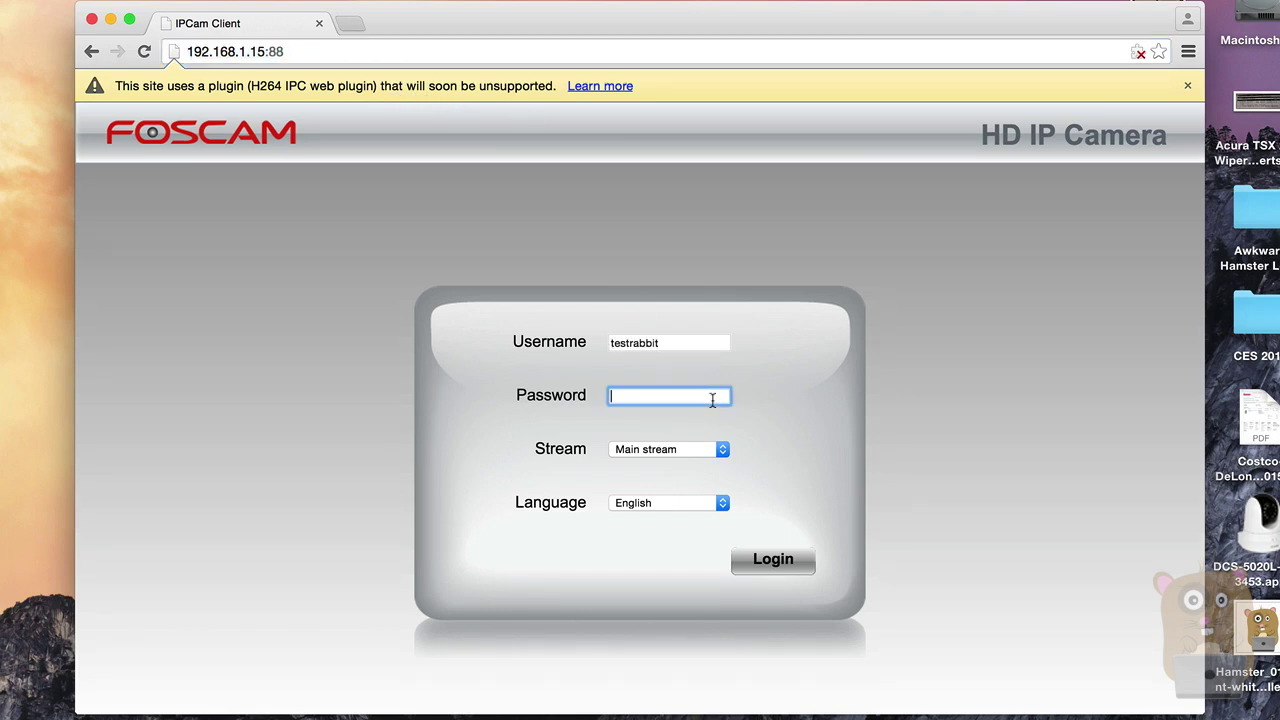
text(•••••••••)
click(802, 566)
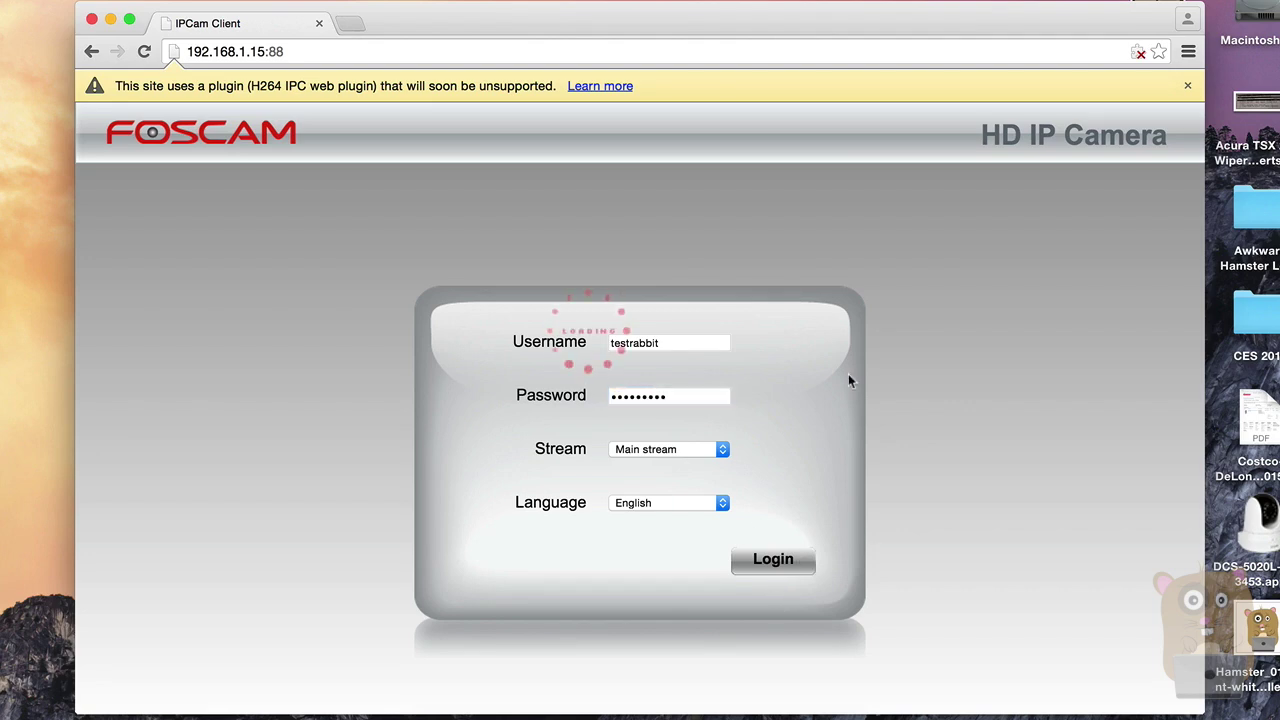
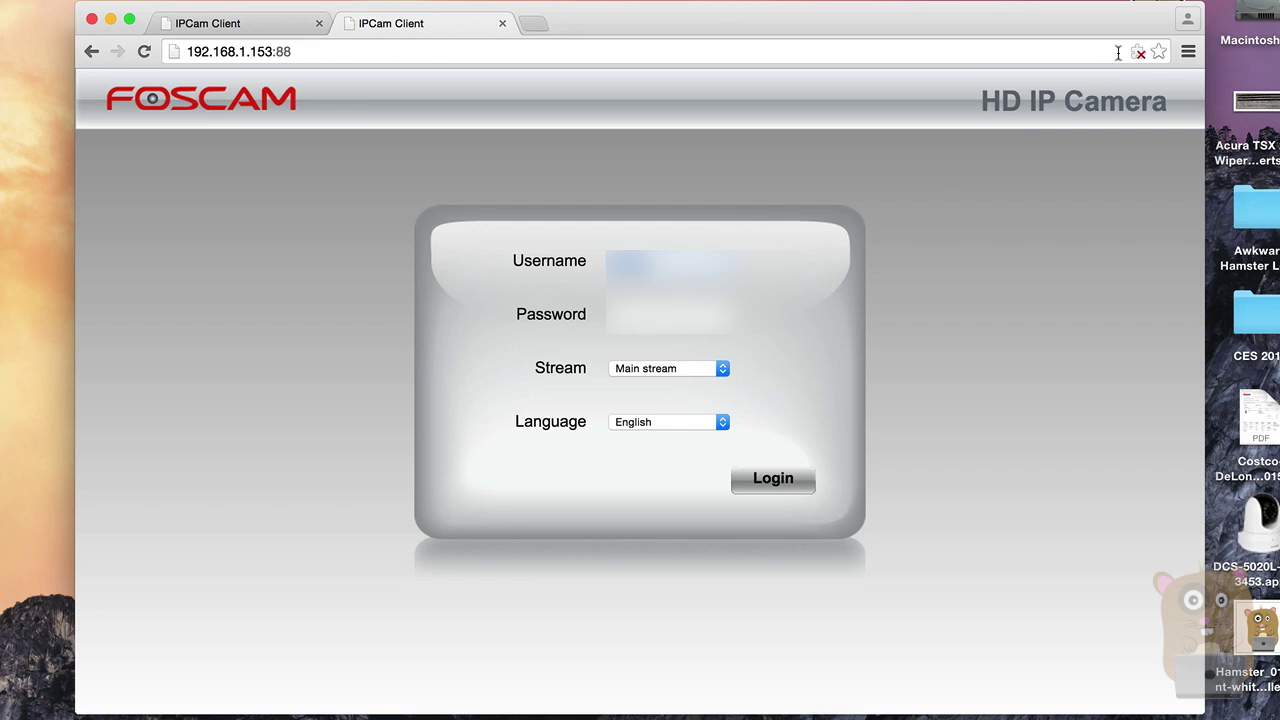
Try to run all blocked plugins this time on 192.168.1.153:88 and log in with the account password
click(1138, 54)
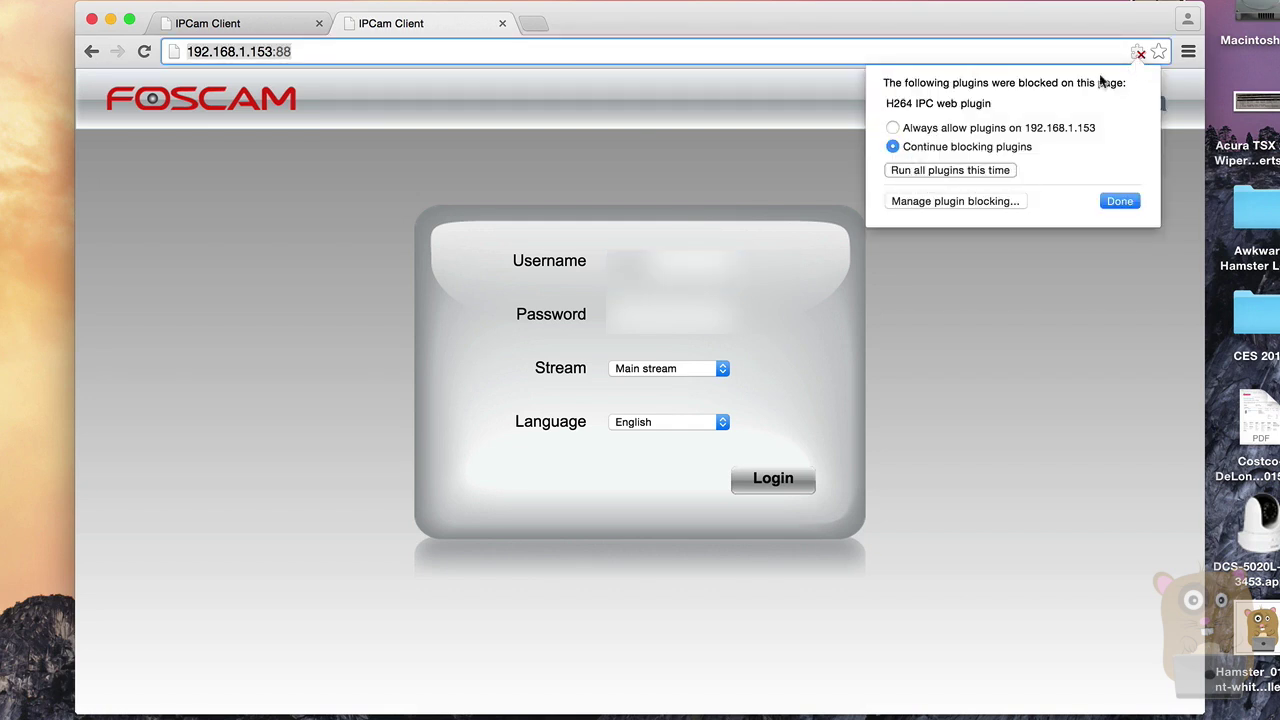
click(909, 172)
click(670, 314)
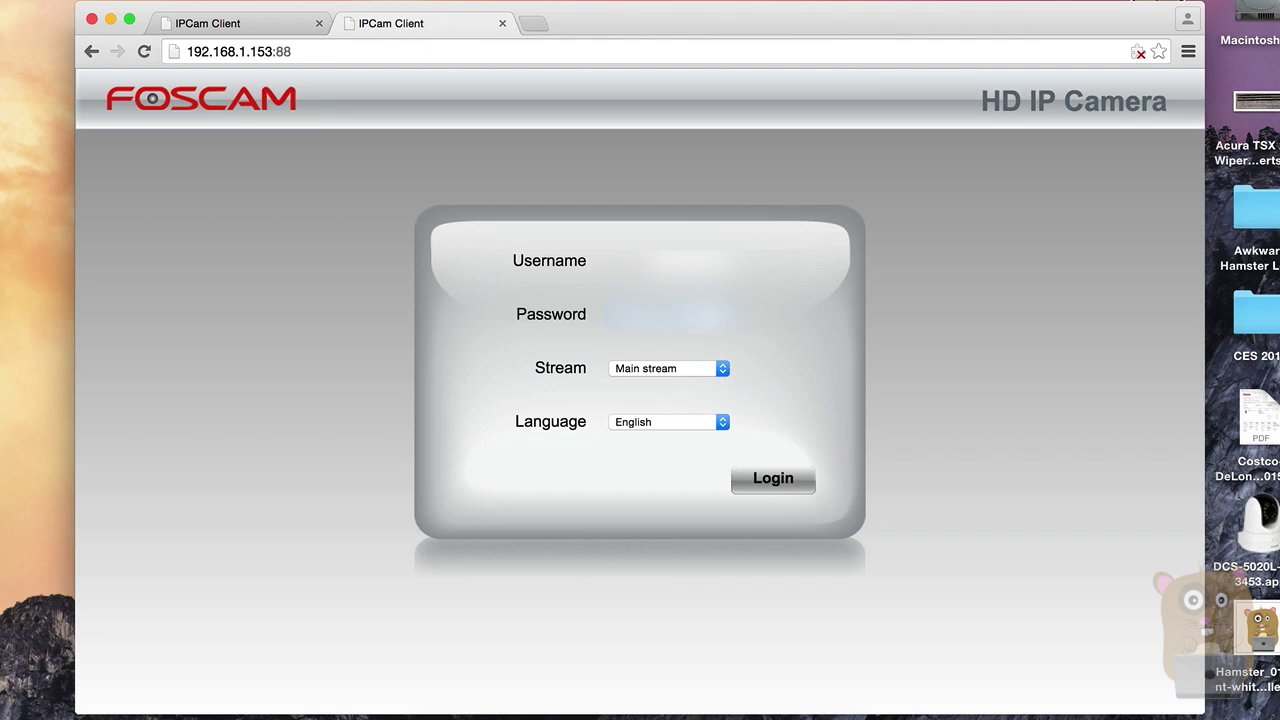
click(792, 484)
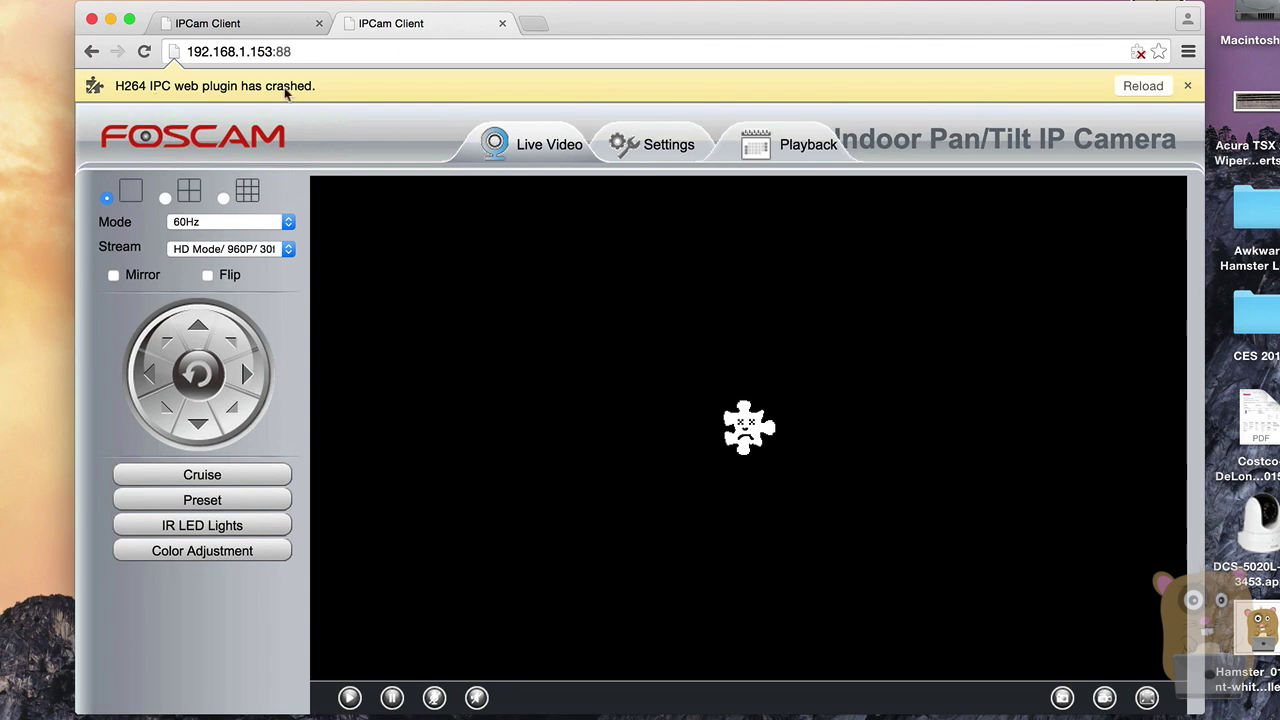
Reload the 192.168.1.153:88 page, run all blocked plugins this time and log in with the account password
click(1141, 85)
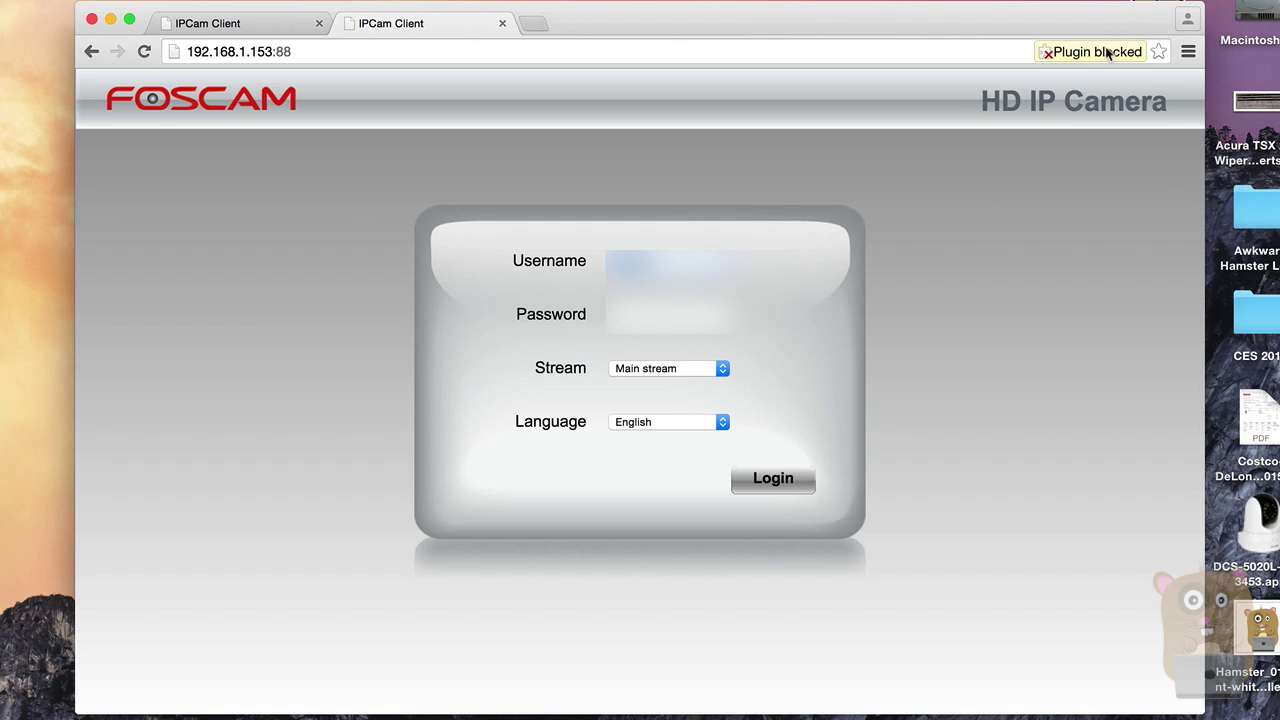
click(1100, 52)
click(969, 169)
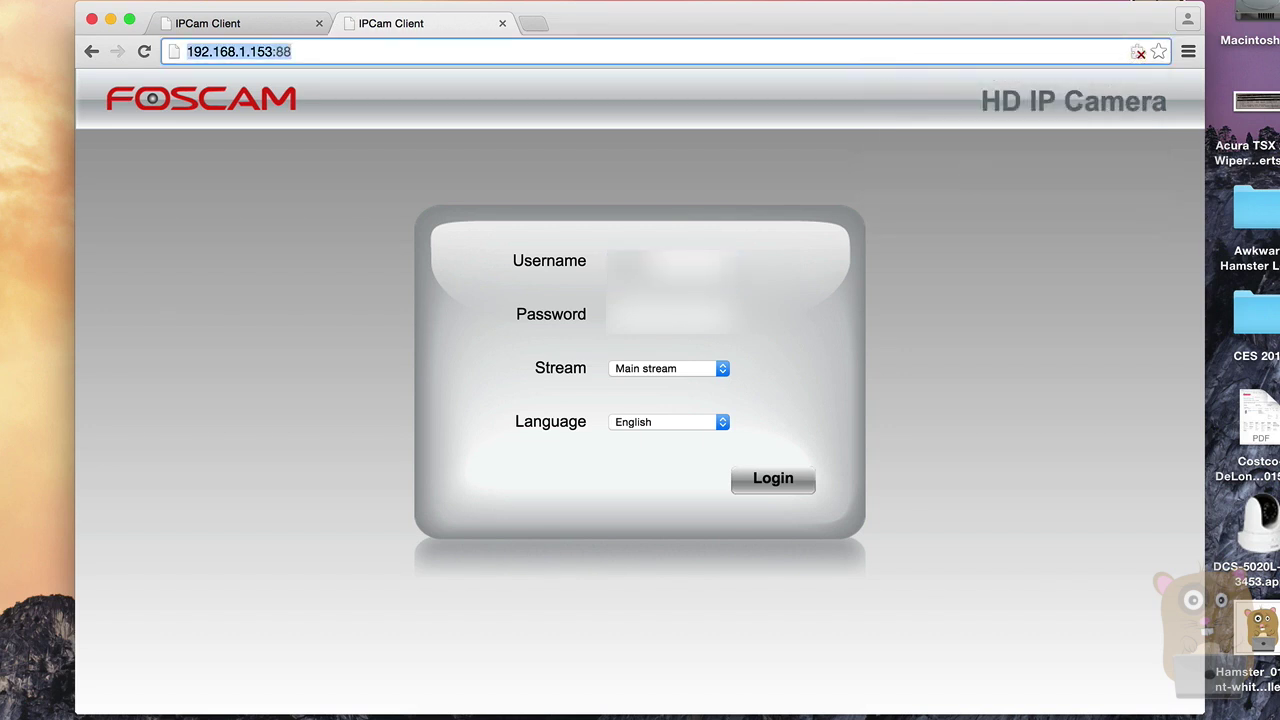
click(670, 314)
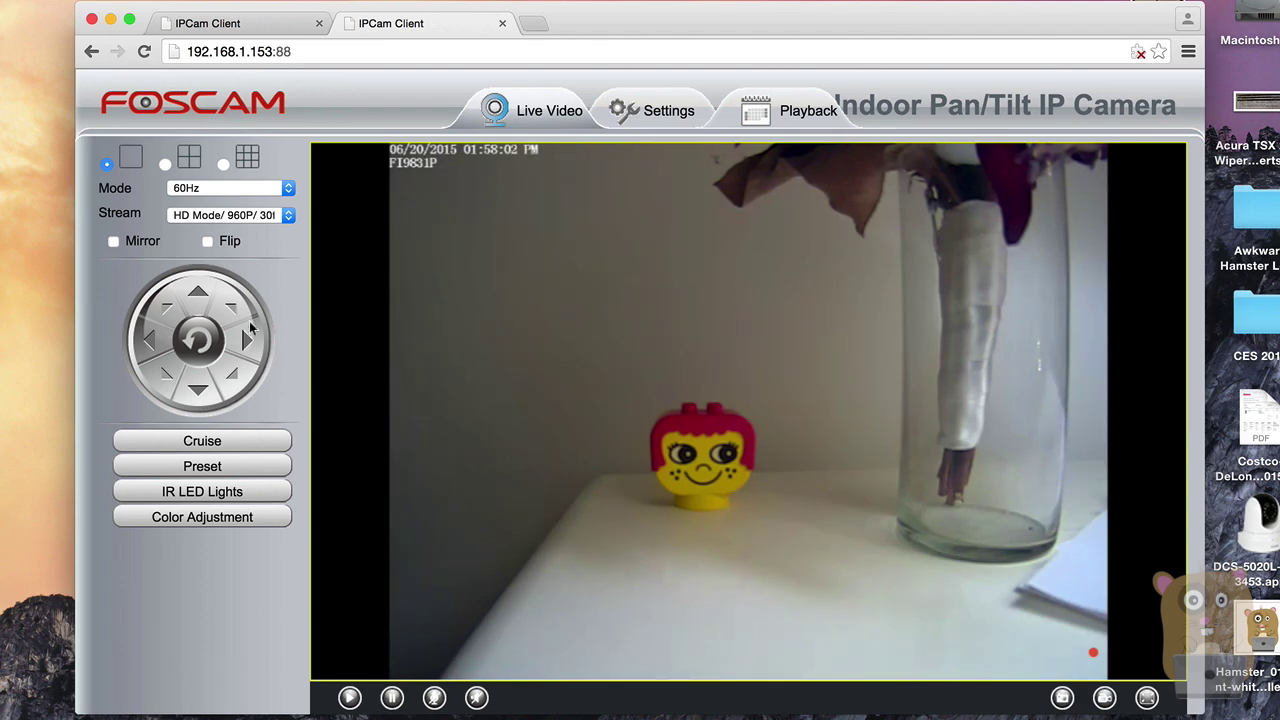
Move the pan/tilt camera diagonally up and to the right, and tilt it back down
click(231, 306)
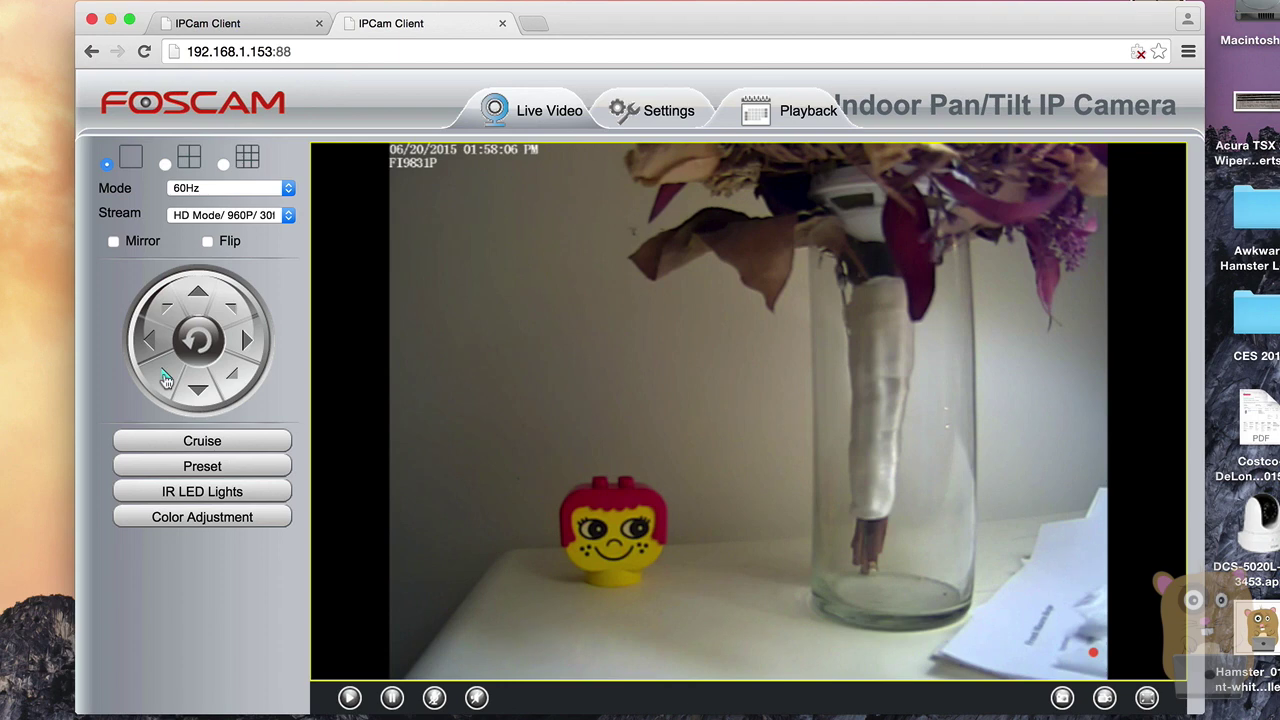
click(200, 393)
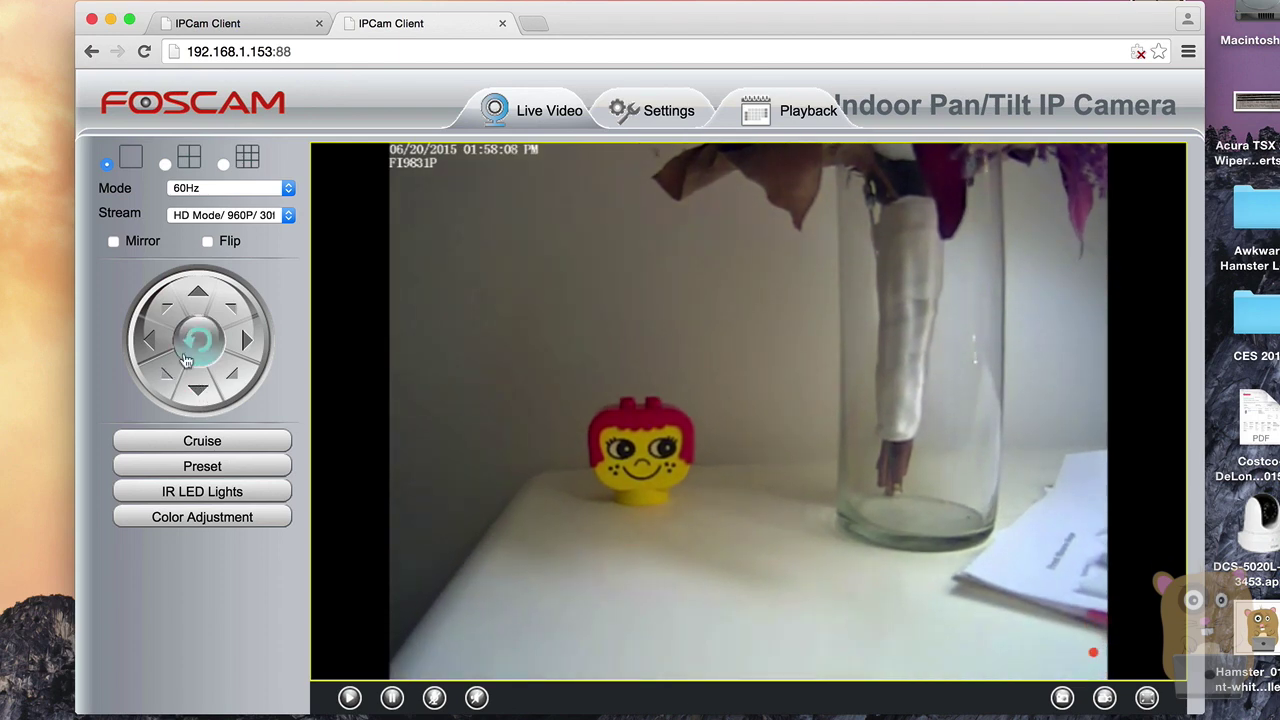
View the pan/tilt camera's Settings and Playback pages, and return to Live Video
click(668, 118)
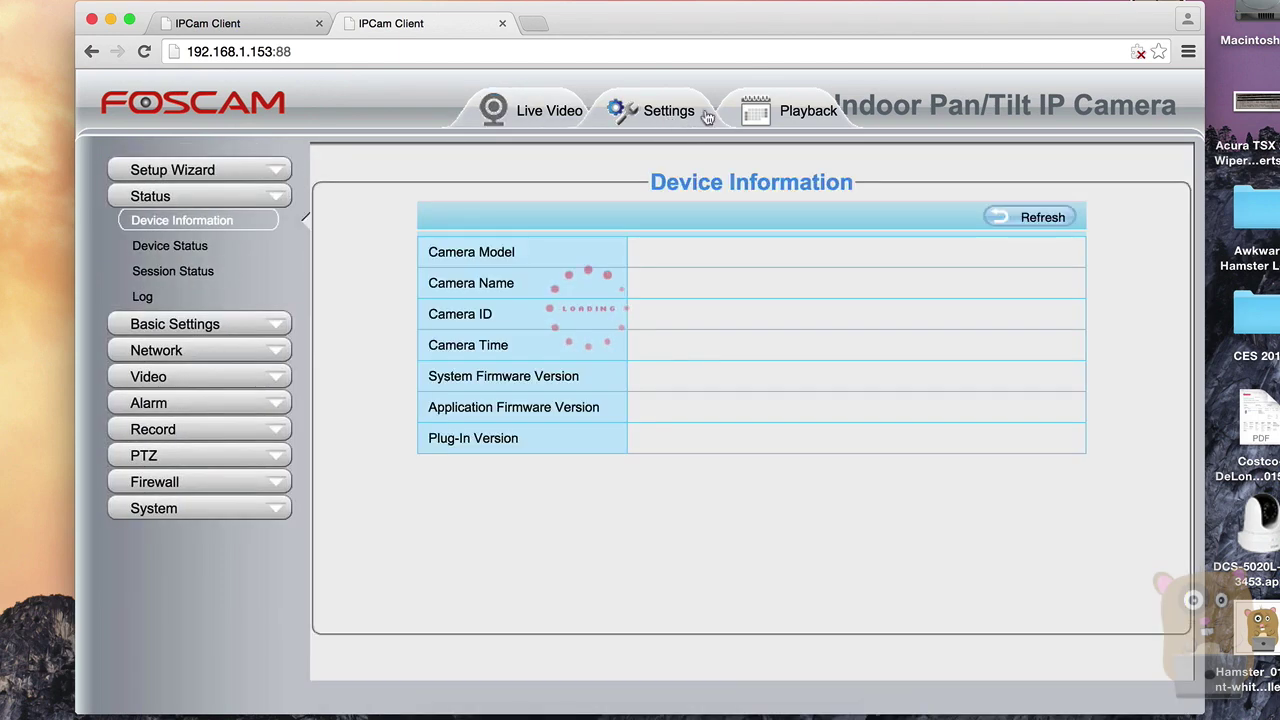
click(761, 116)
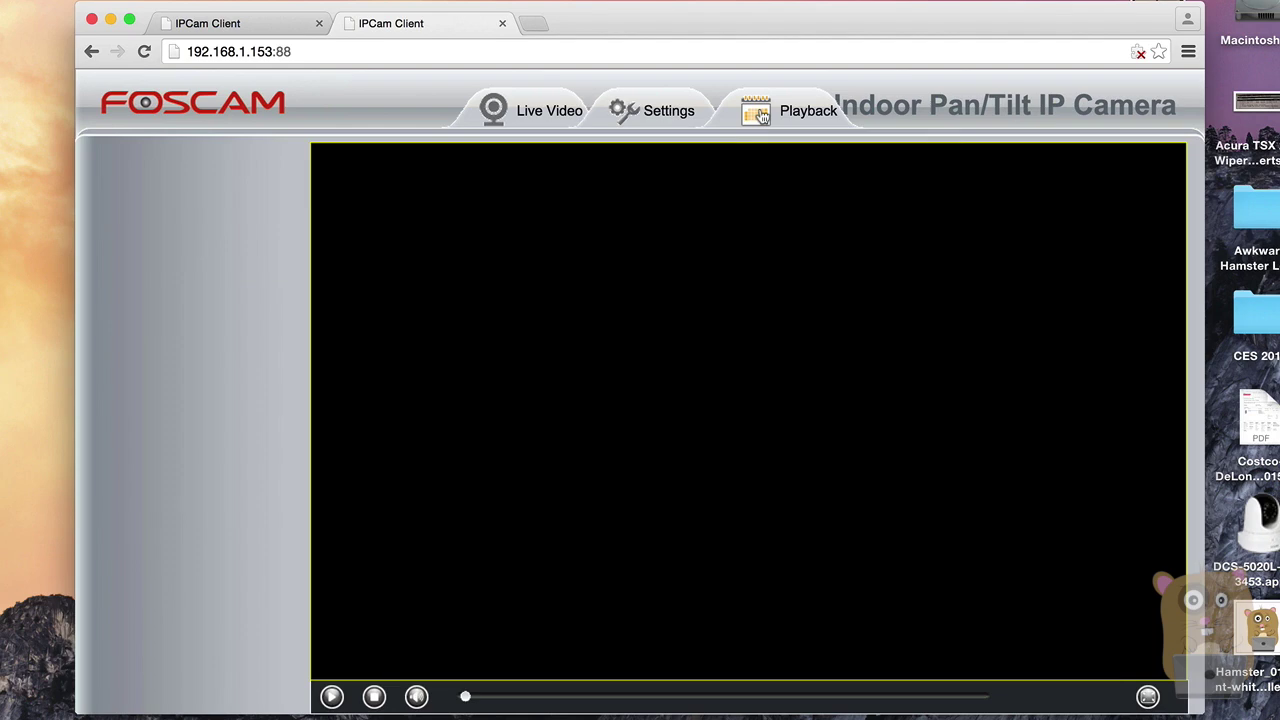
click(540, 115)
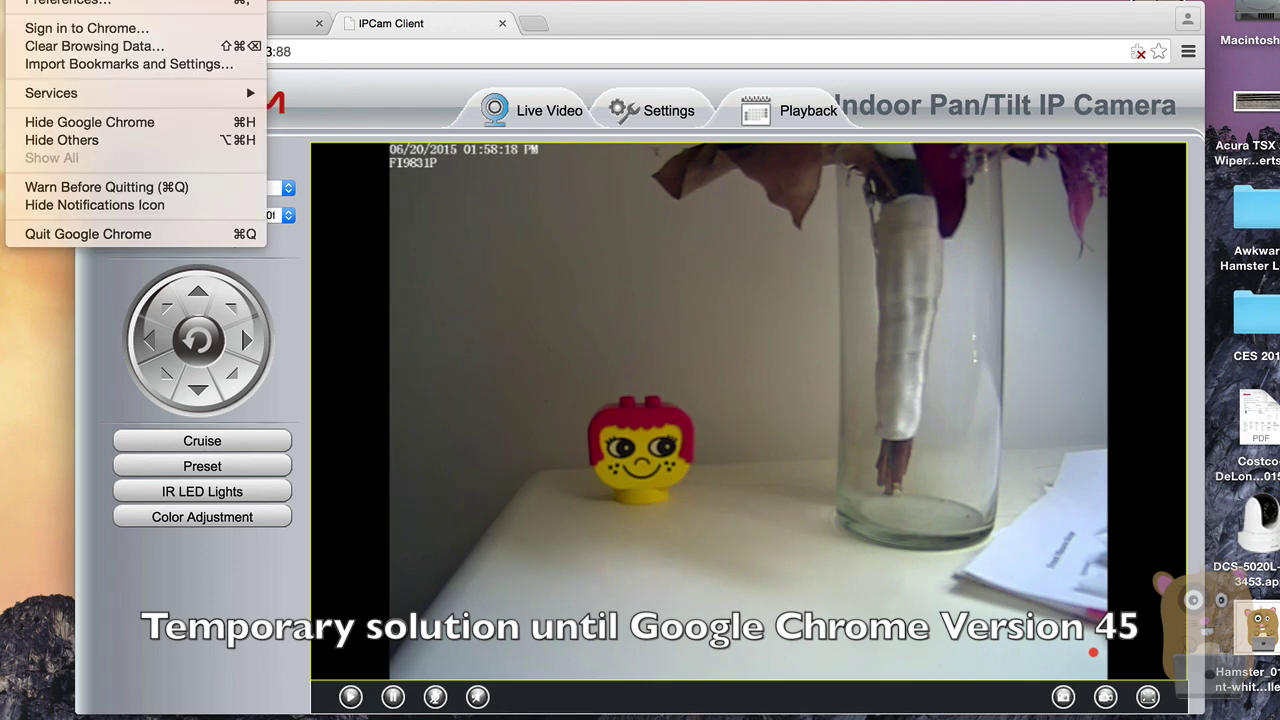
Open Google Chrome's About page to check the browser version
click(60, 1)
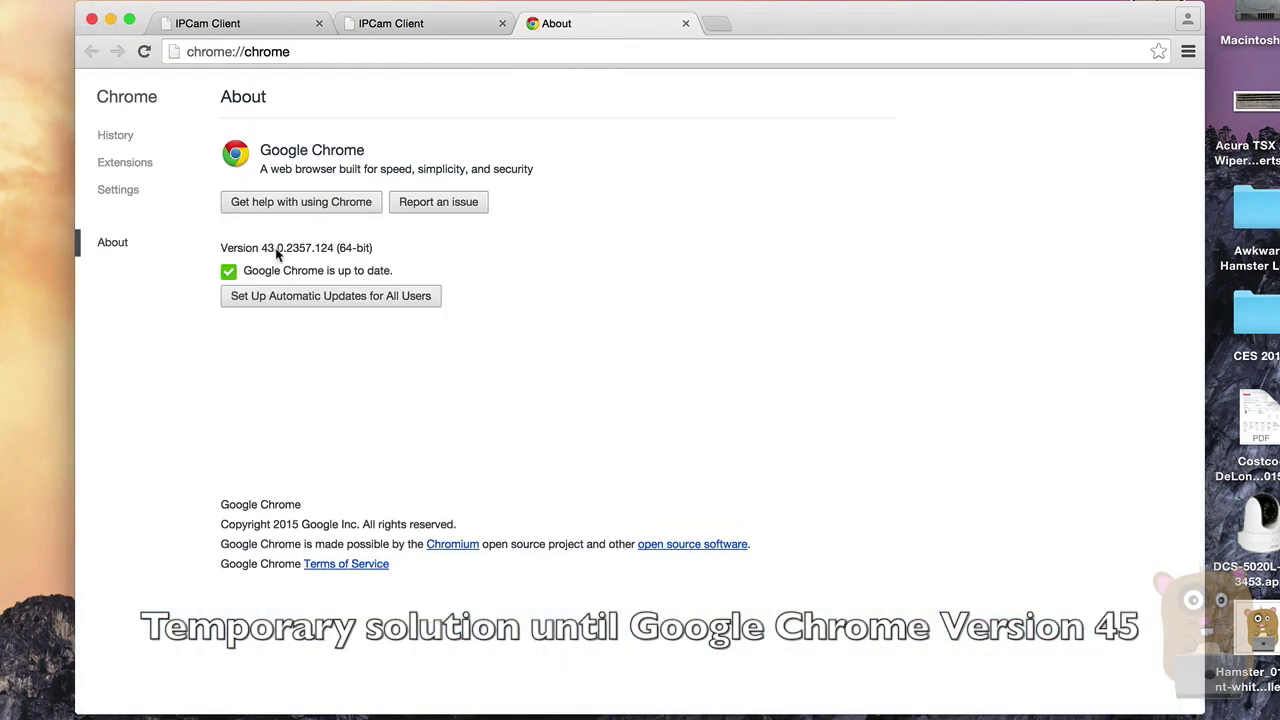